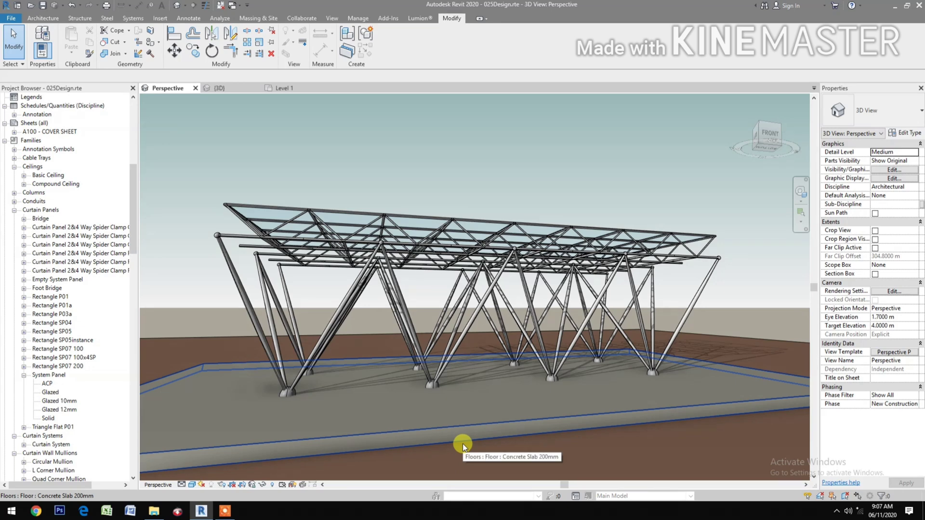
- Open the family file Rectangle SP07 100.rfa from the Curtain Panel By Pattern folder
click(152, 512)
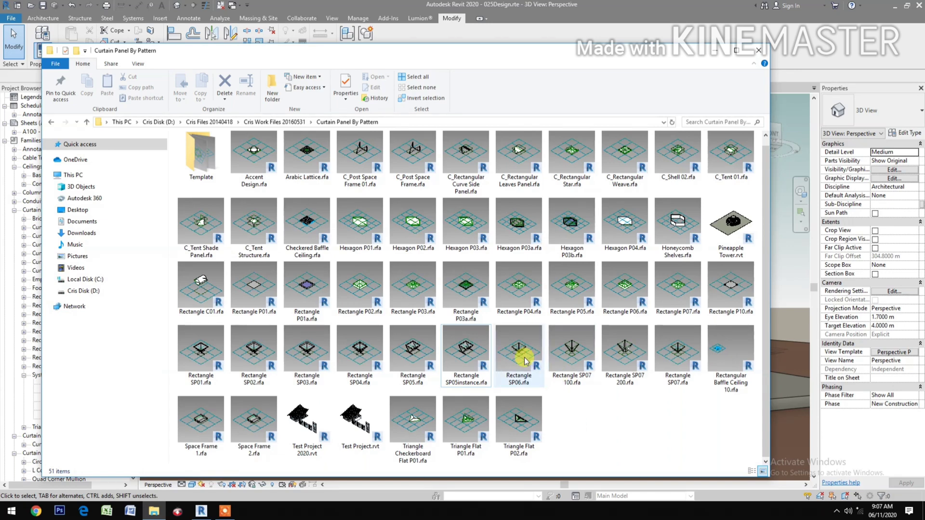
click(573, 345)
double_click(573, 345)
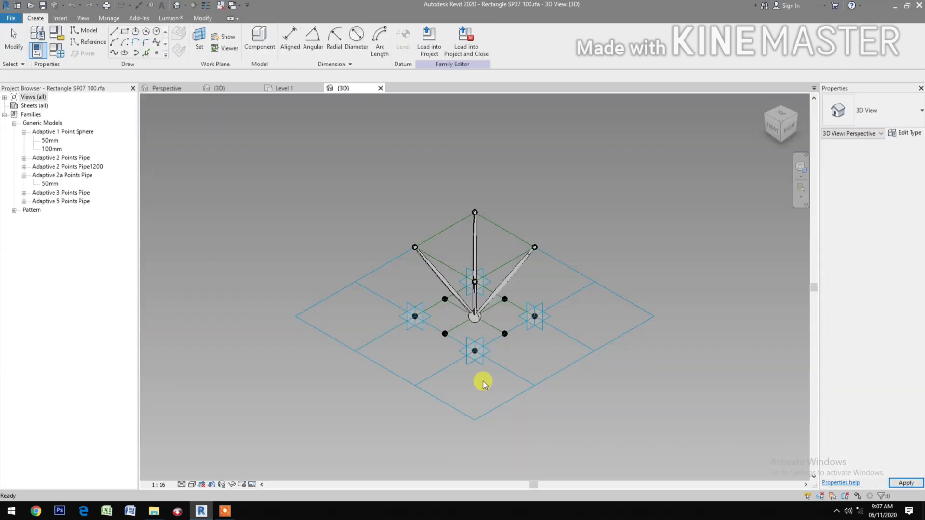
- Set the visual style of the panel family's 3D view to Shaded
scroll(505, 319, up, 3)
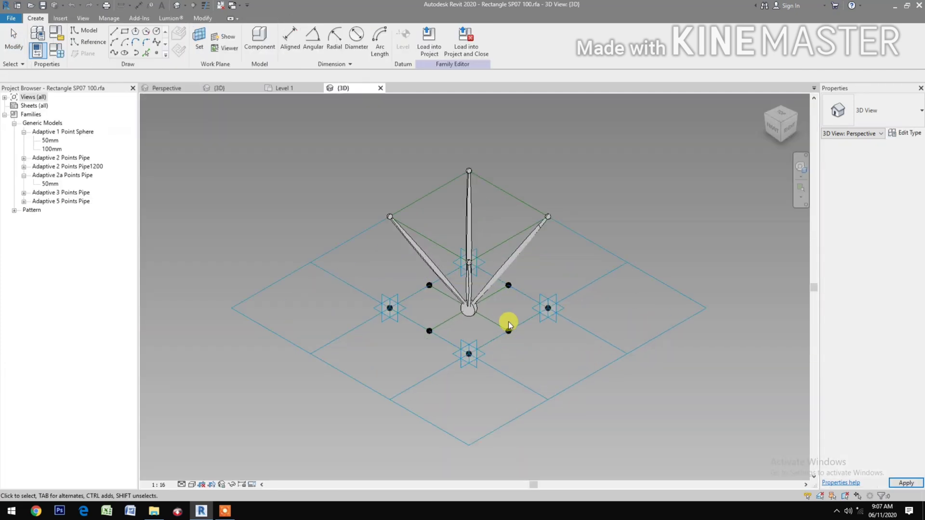
click(511, 416)
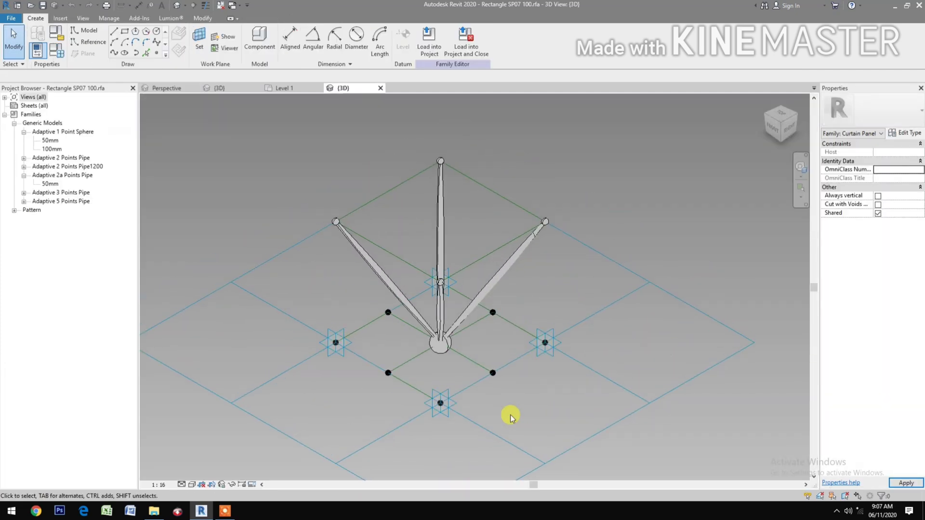
click(191, 485)
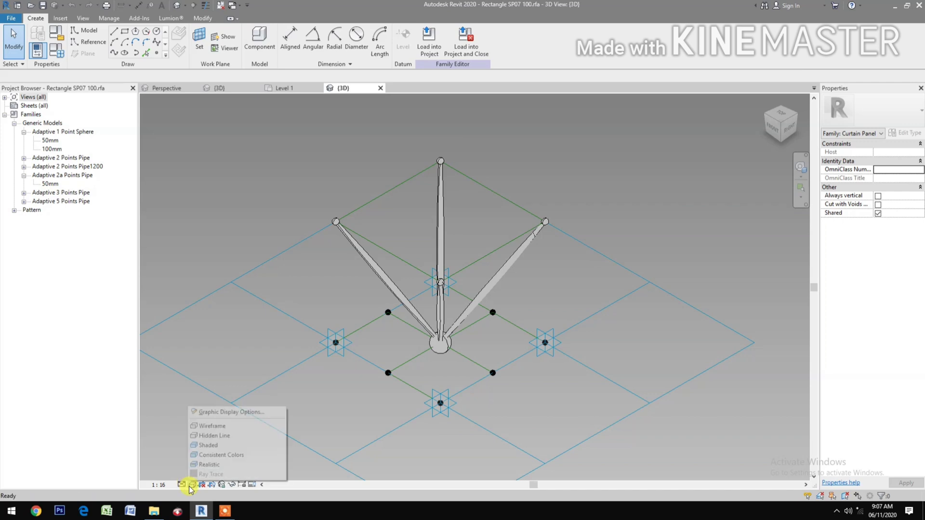
click(215, 445)
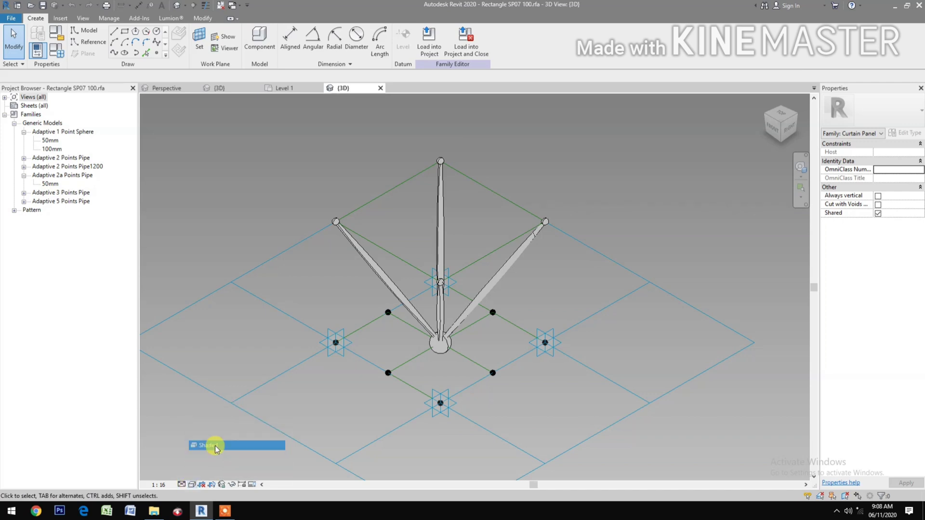
middle_drag(337, 366, 337, 386)
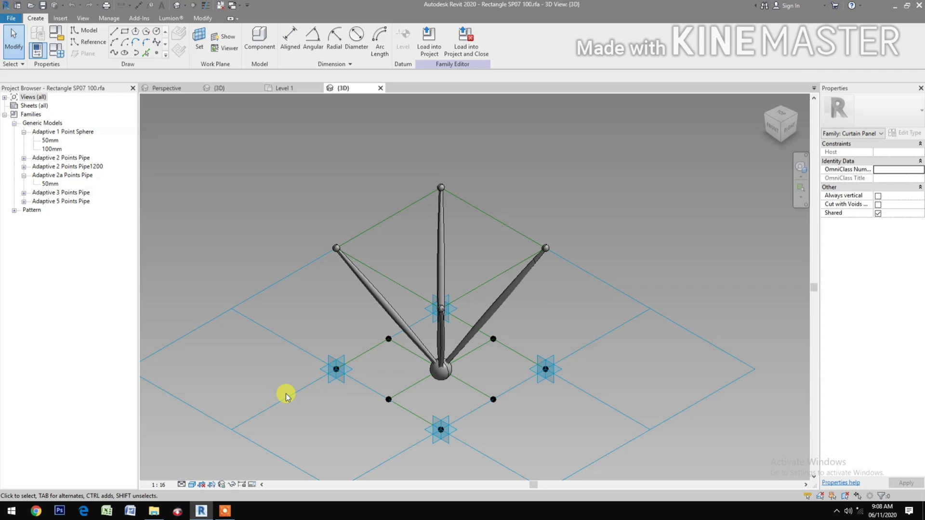
- Save the family as a new file named Space Frame Structure in the Curtain Panel By Pattern folder
click(10, 19)
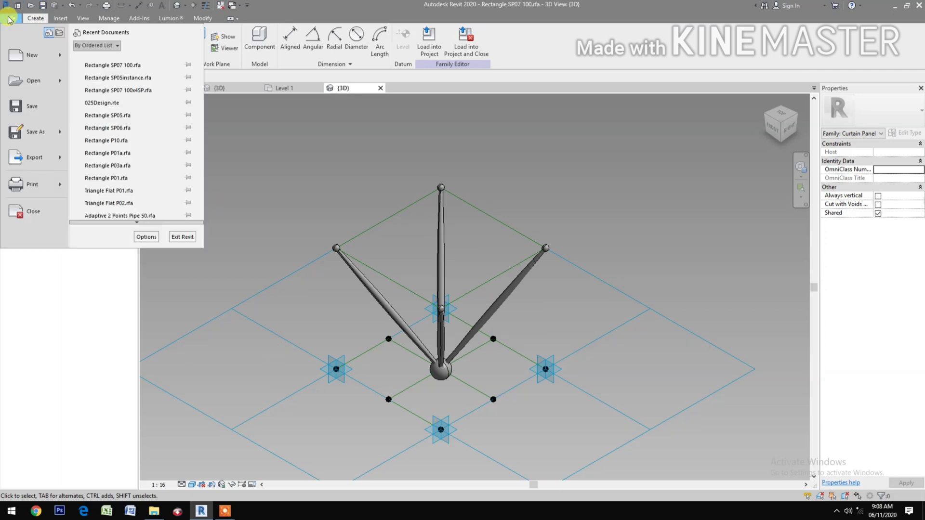
mouse_move(29, 139)
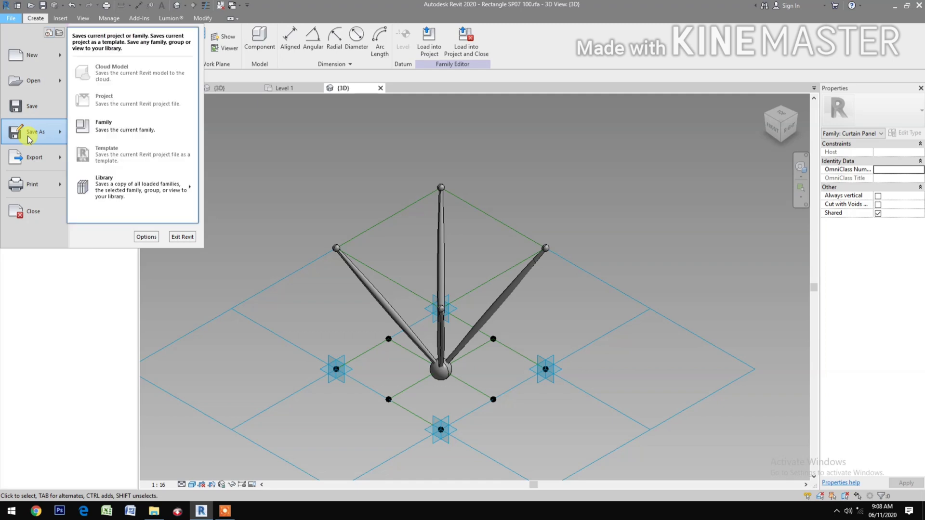
click(122, 128)
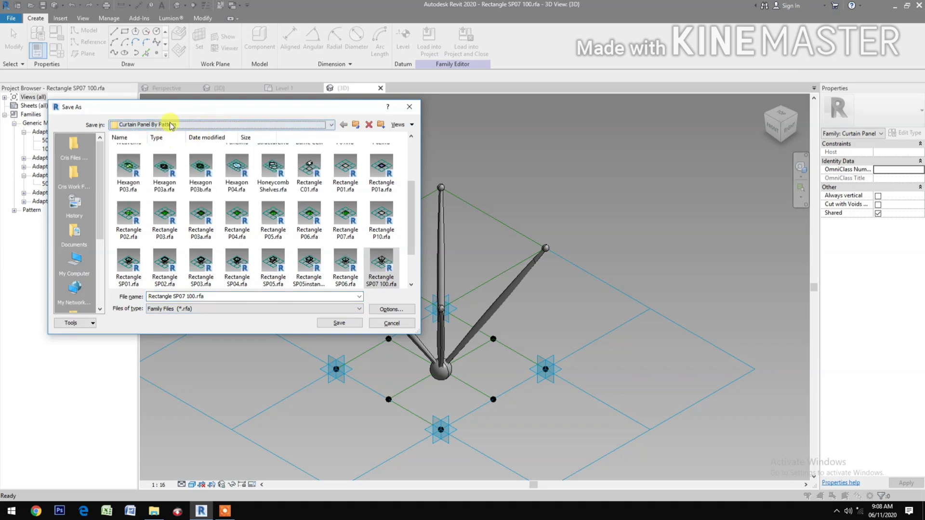
click(171, 126)
click(82, 137)
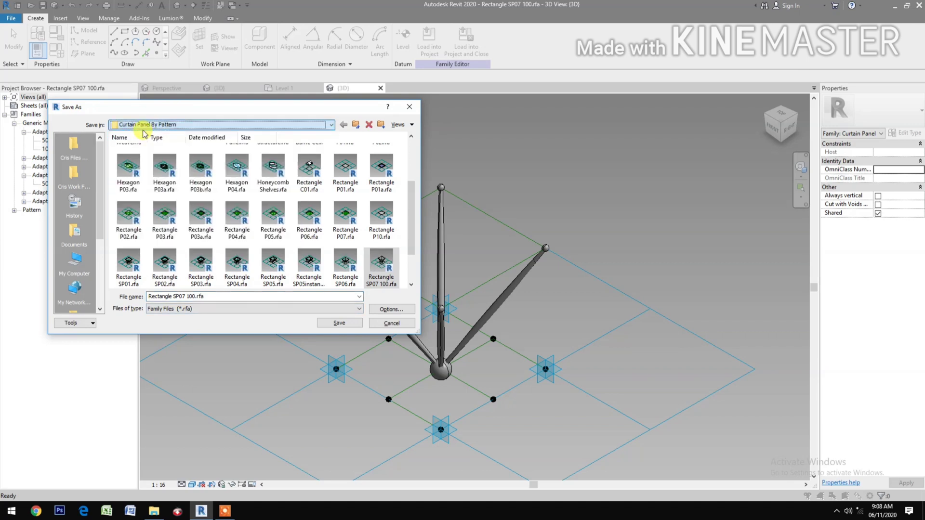
click(217, 297)
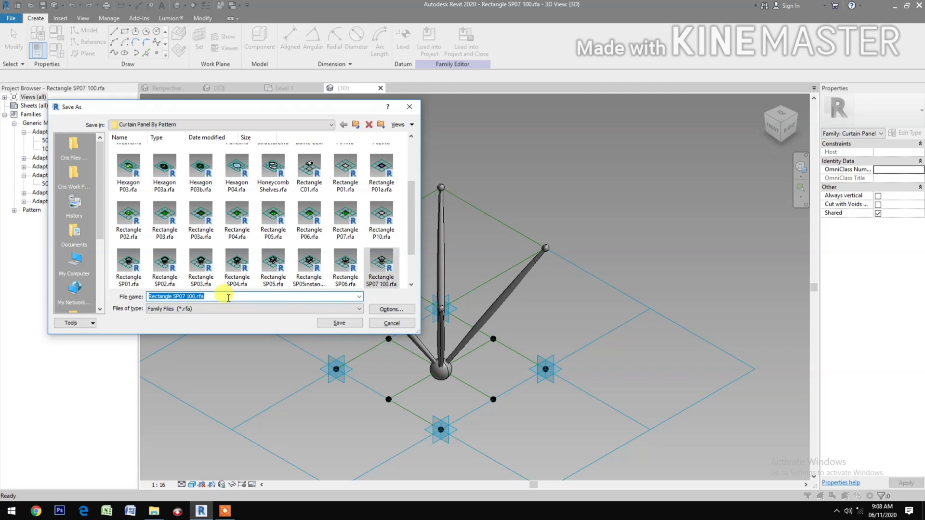
text(Space Frame)
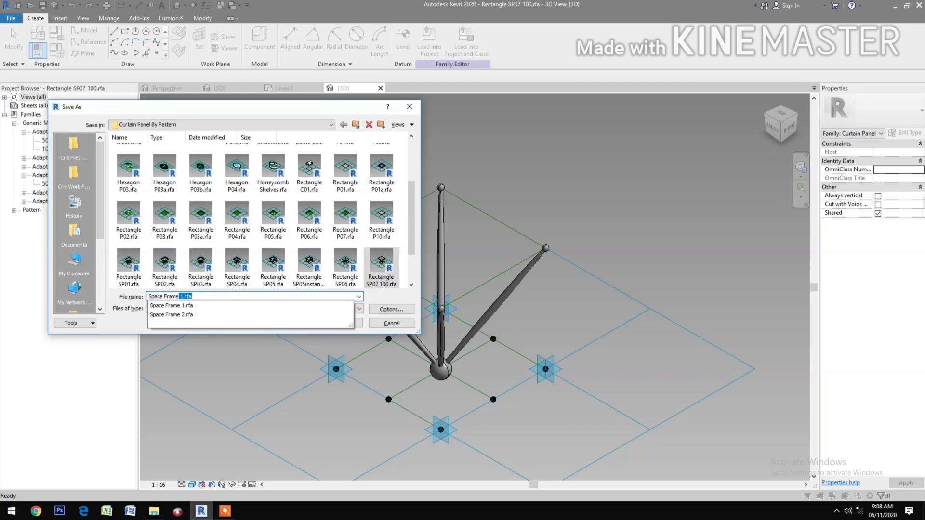
text( S)
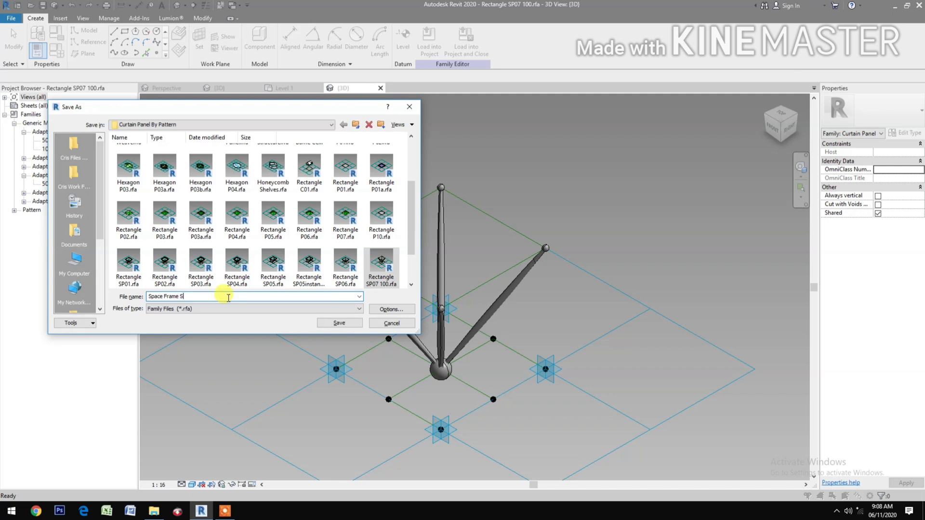
text(tructure)
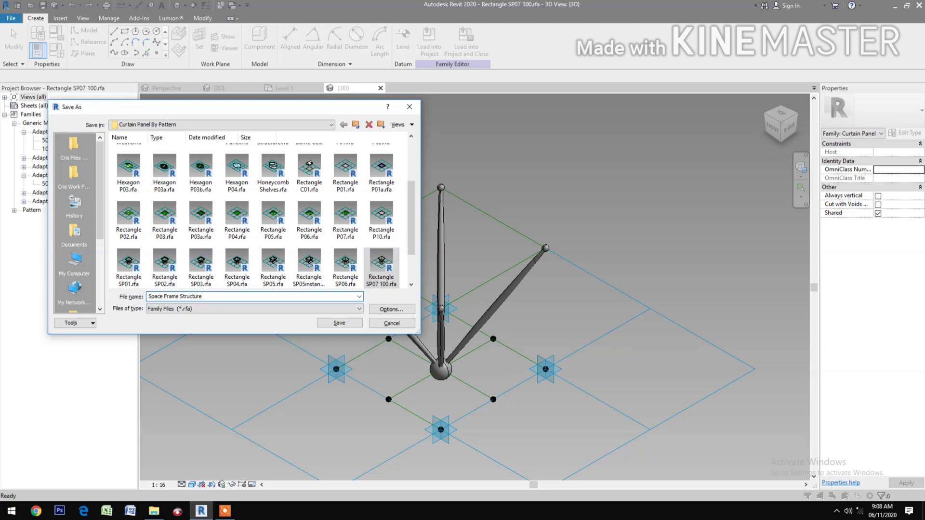
click(340, 320)
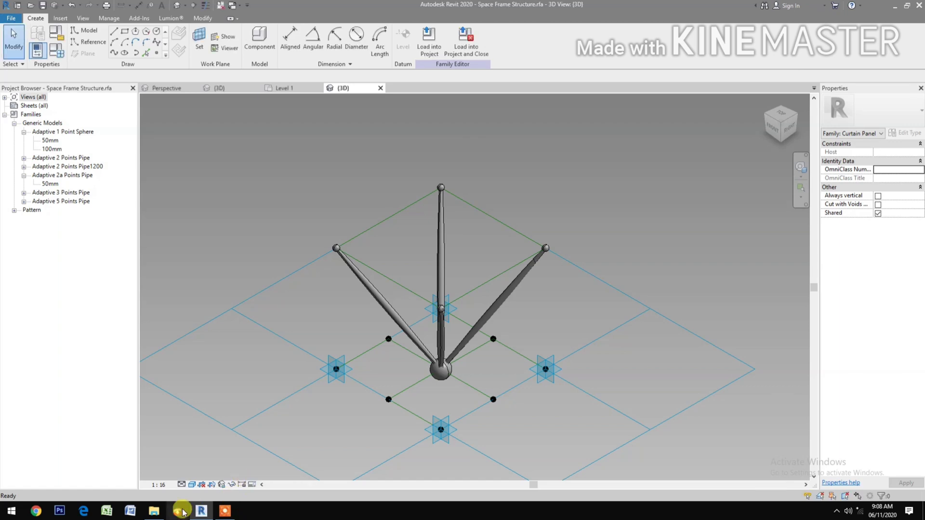
- Open the family file Rectangle SP05instance.rfa from the Curtain Panel By Pattern folder
click(155, 512)
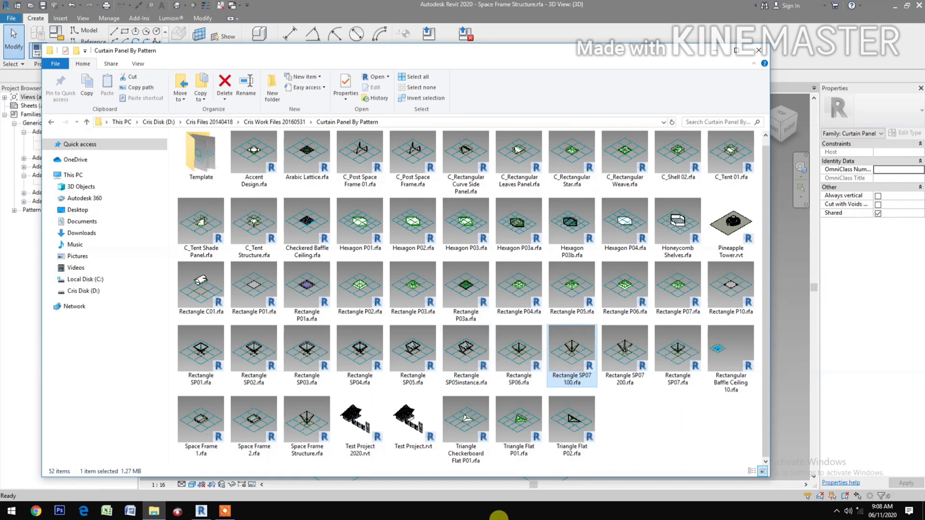
double_click(485, 356)
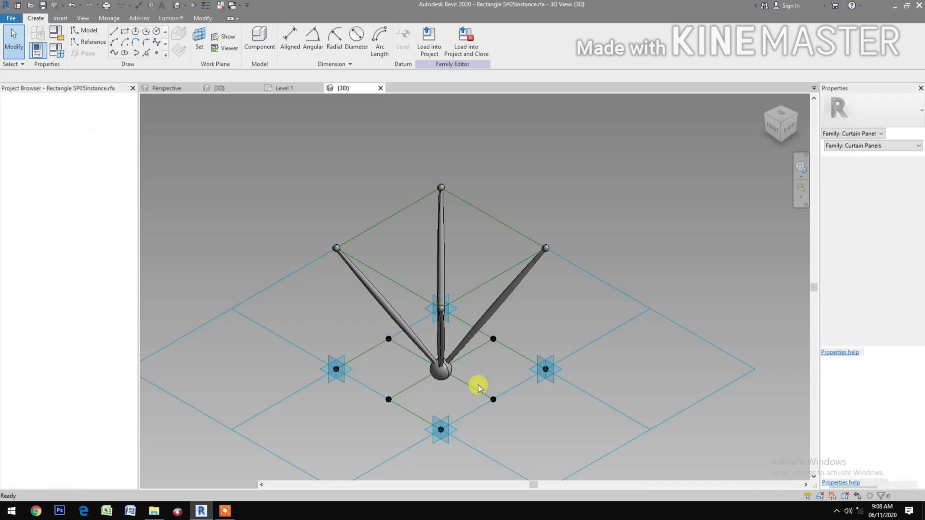
scroll(522, 309, up, 5)
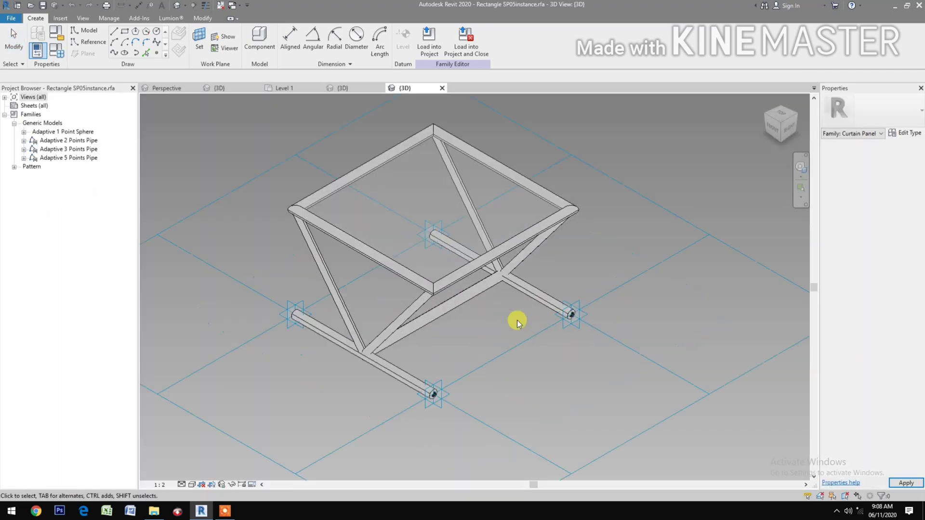
scroll(498, 398, down, 1)
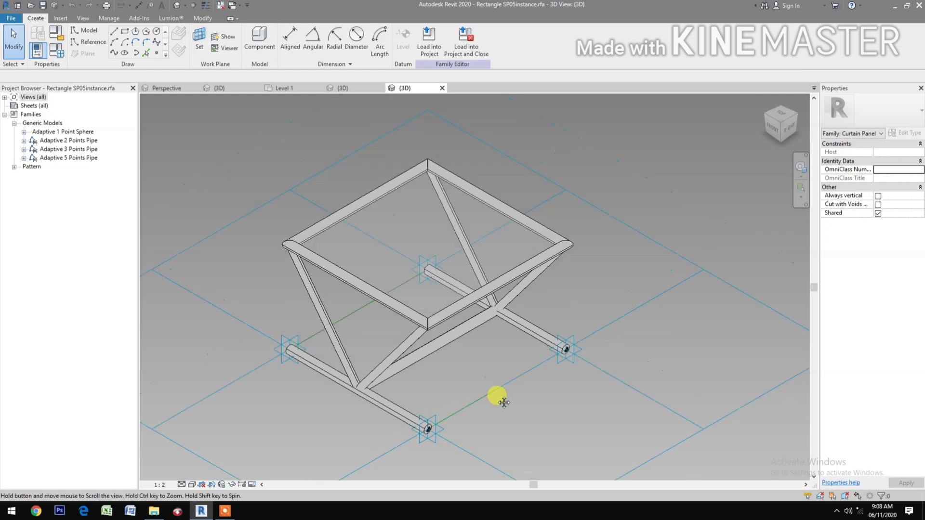
- Load Rectangle SP05instance into Space Frame Structure.rfa and close it, overwriting the shared sub-component family with the Rectangle SP05instance version
click(467, 58)
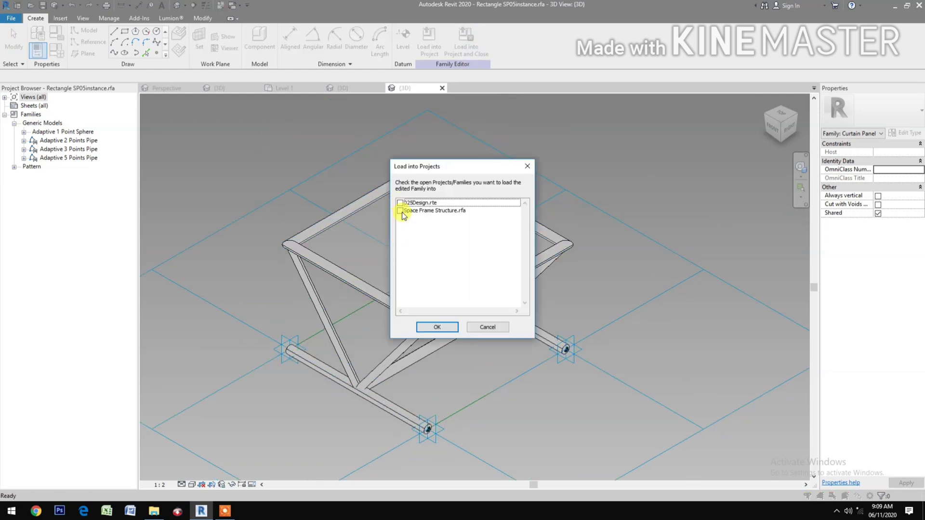
click(401, 211)
click(437, 328)
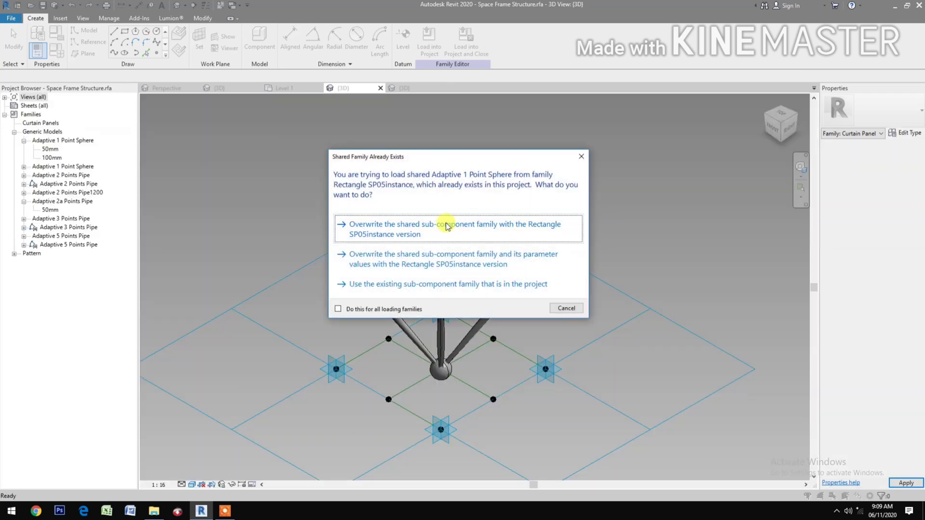
click(447, 226)
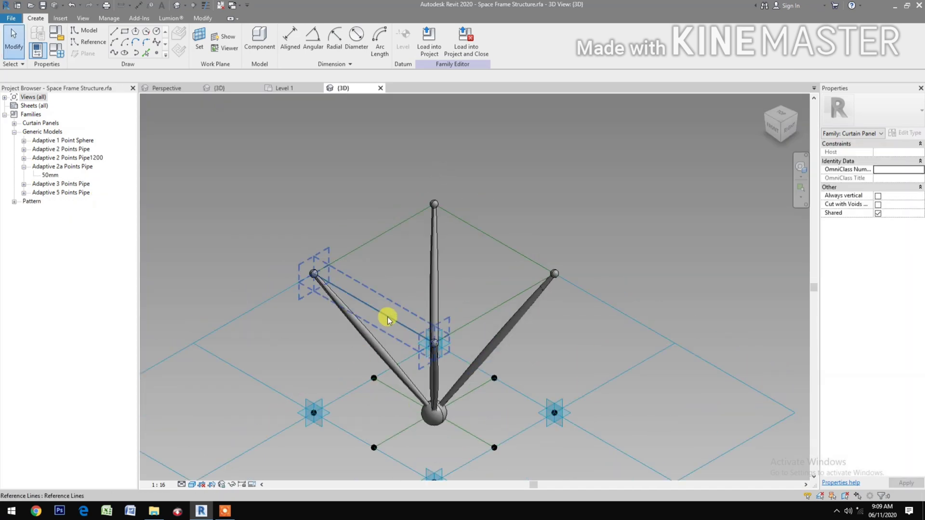
- Create a flat surface form from the four upper reference lines joining the tops of the pipes
click(378, 244)
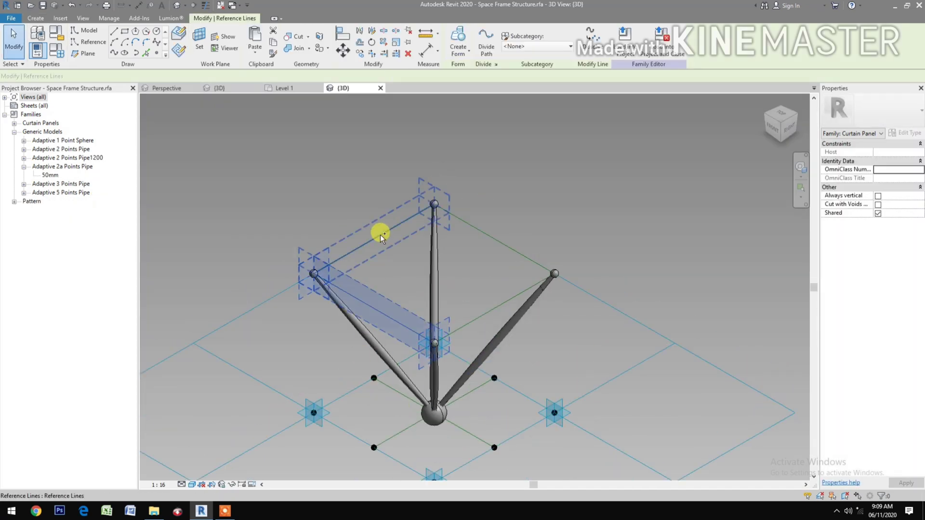
ctrl+click(484, 308)
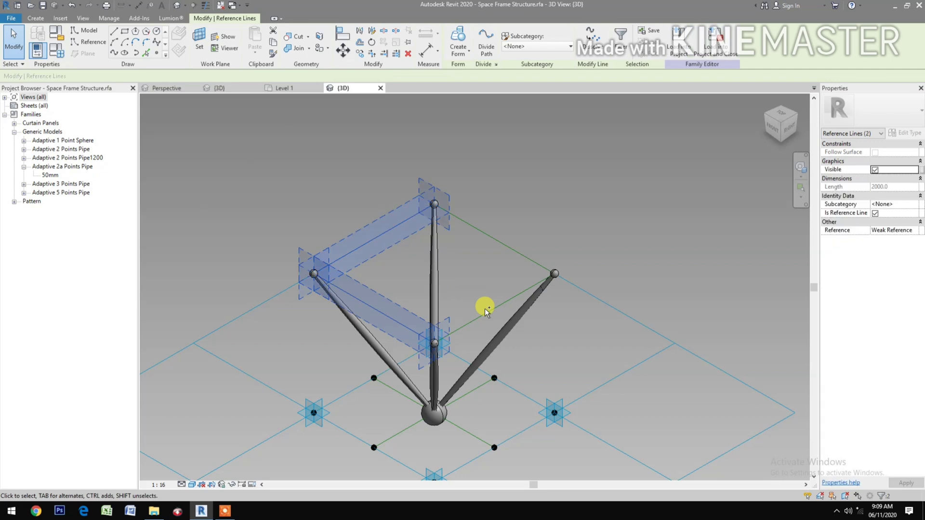
ctrl+click(495, 240)
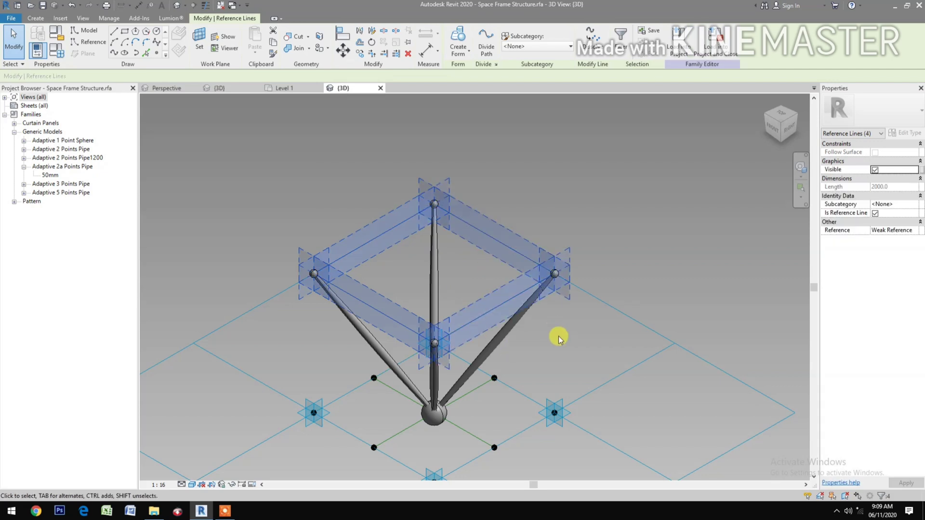
click(455, 37)
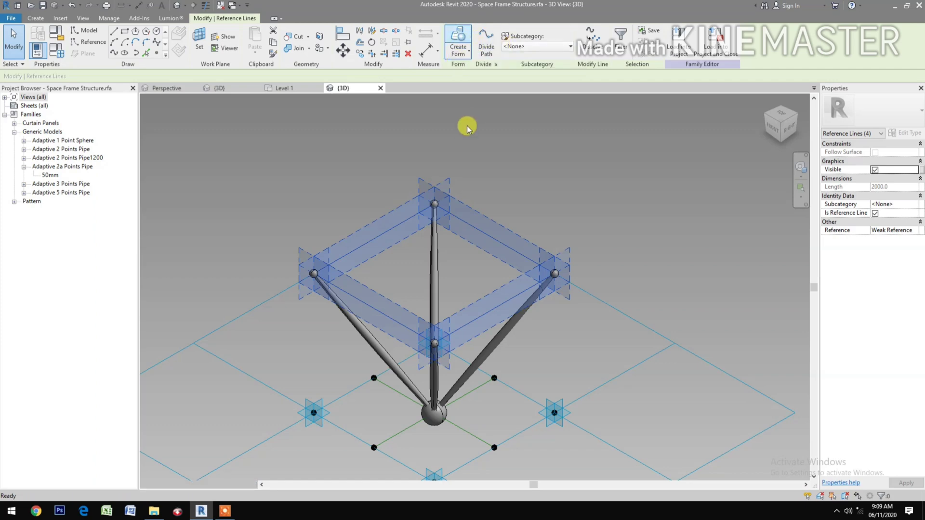
click(387, 367)
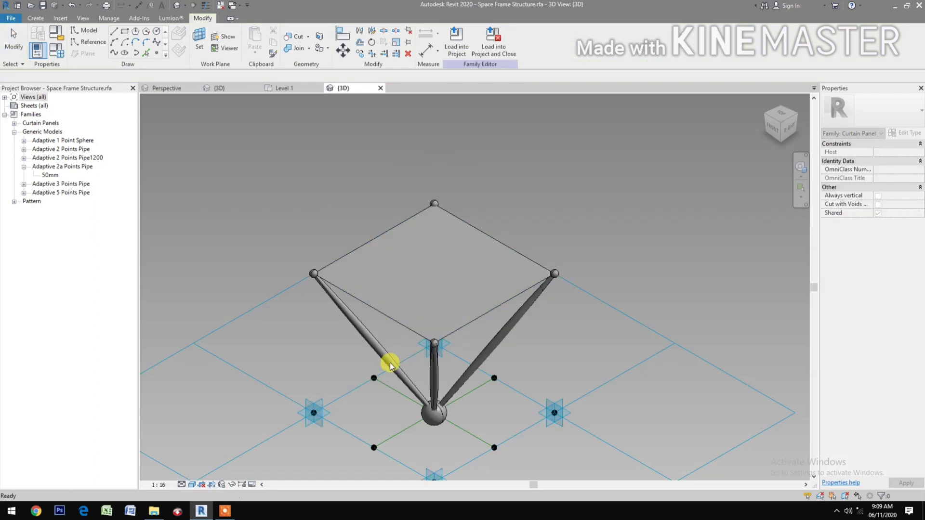
- Divide the new flat surface and set both the U grid and V grid numbers to 2
key(Tab)
click(482, 311)
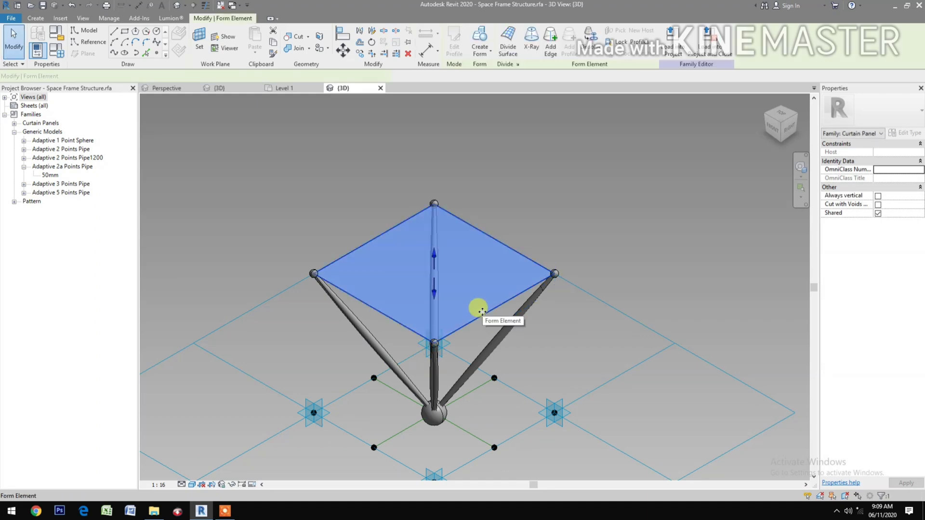
click(508, 44)
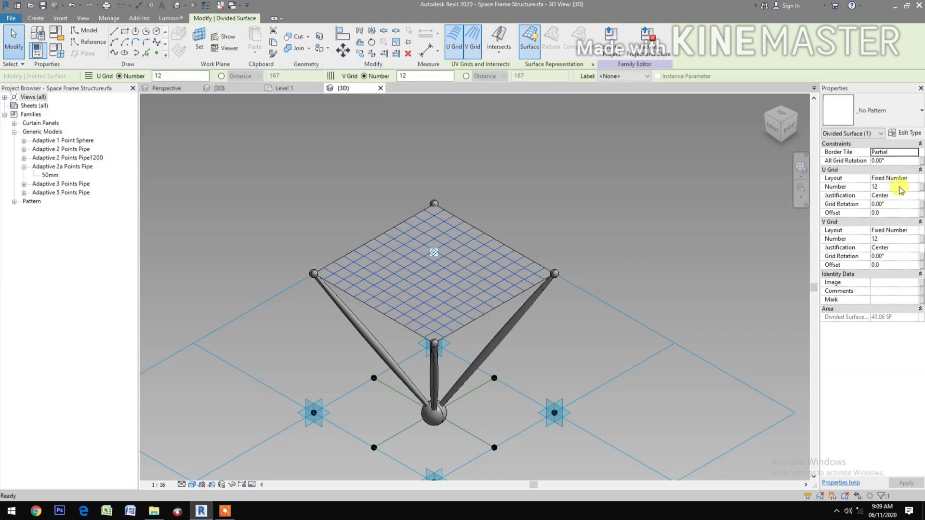
click(900, 187)
text(2)
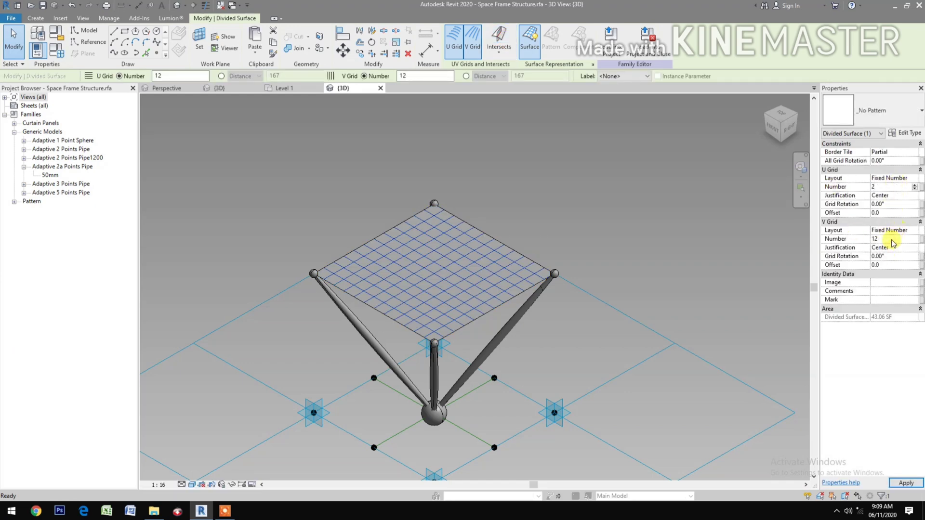
click(892, 239)
text(2)
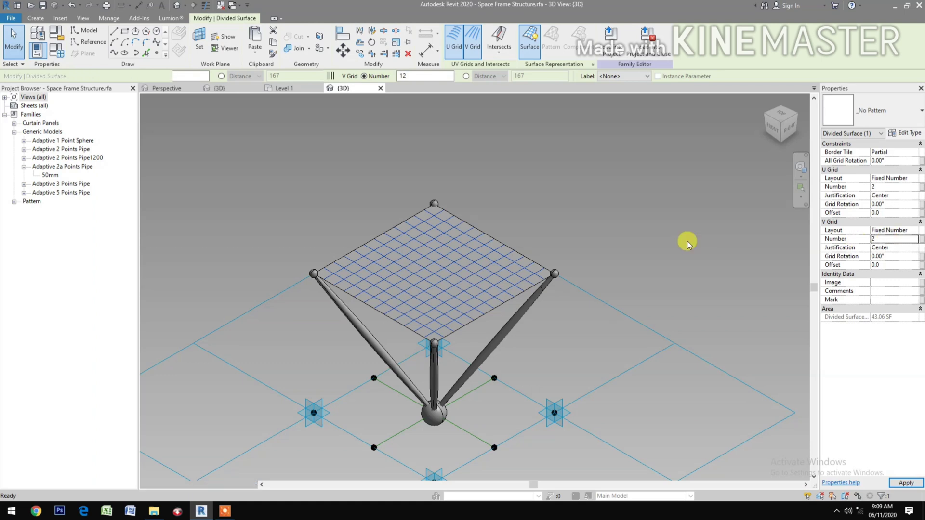
- Apply the Rectangle SP05instance (Type 1 All) pattern to the divided surface and turn on Component Flip
click(874, 119)
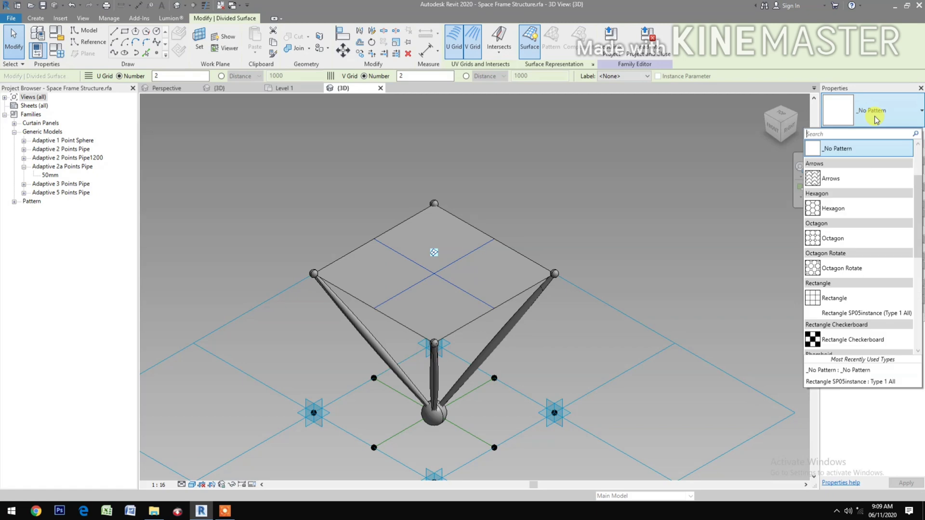
click(859, 382)
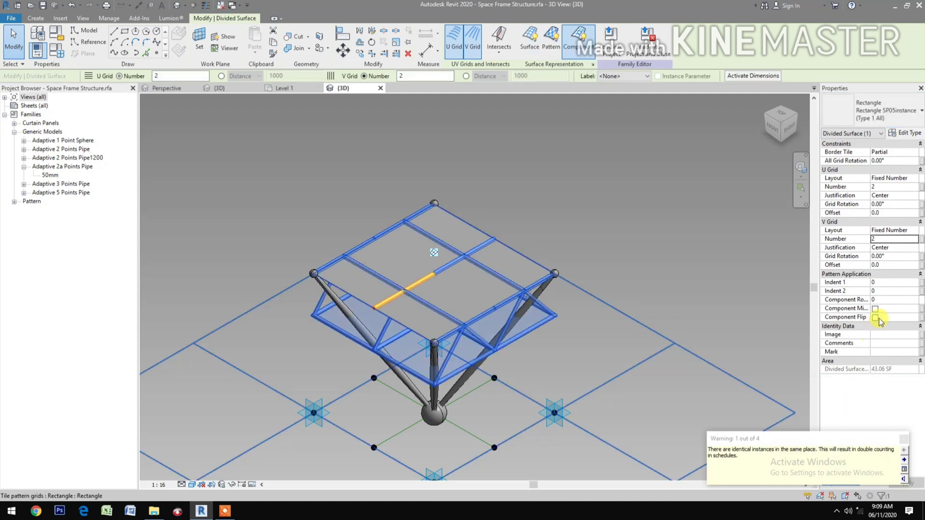
click(875, 317)
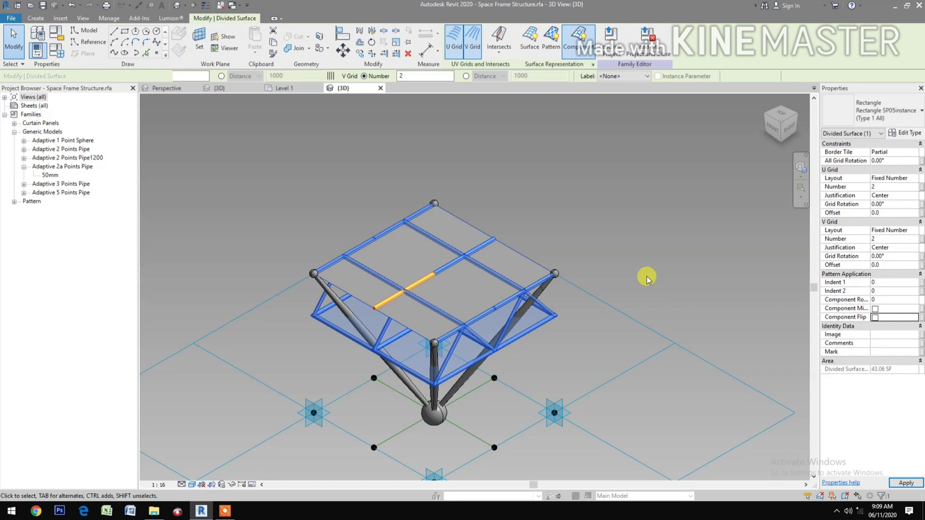
- Toggle the divided surface's Component Flip so the space frame stands above the surface
key(space)
click(576, 368)
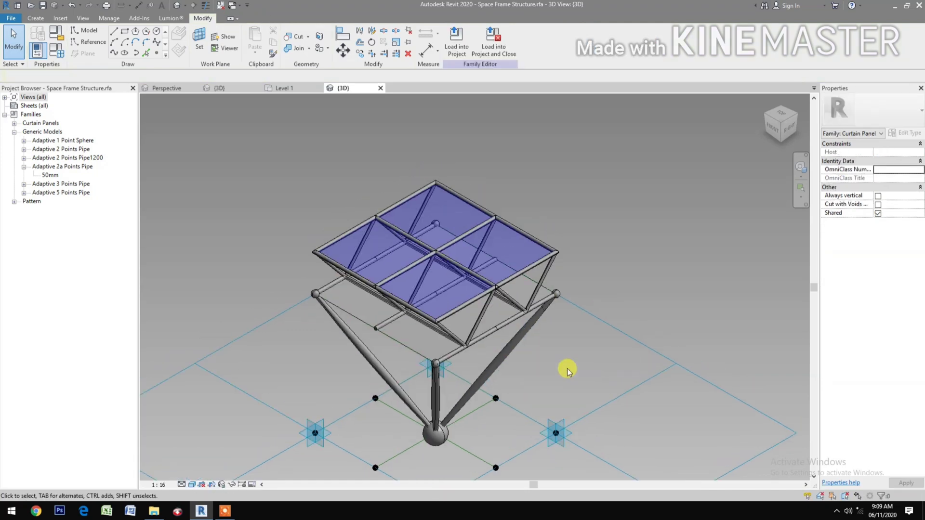
- Associate Frame 1 Diameter of the roof panel at the right corner with a new type parameter named SP Frame 1 Diameter
key(Tab)
key(Tab)
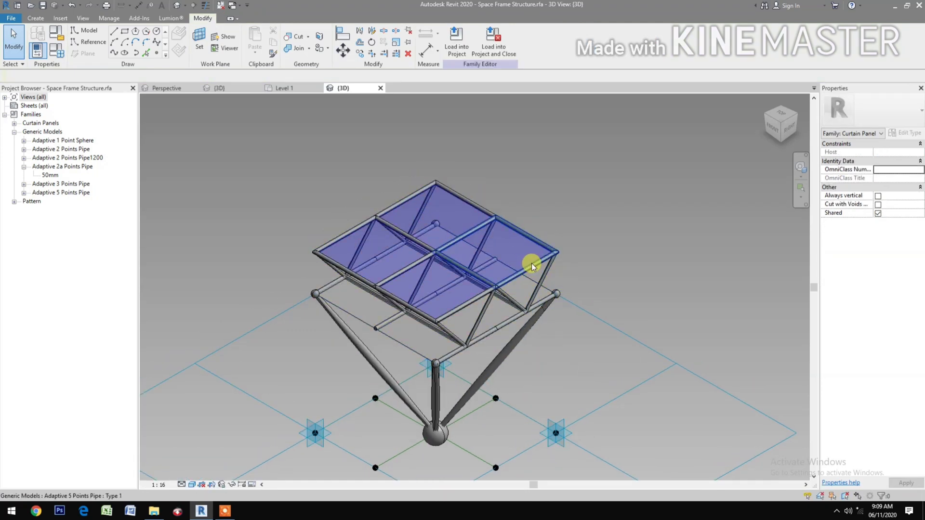
click(531, 263)
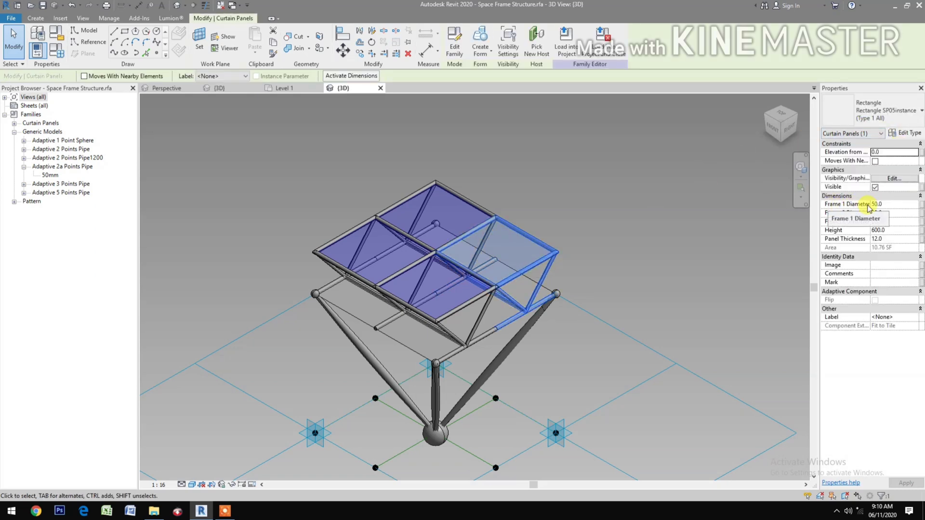
click(921, 204)
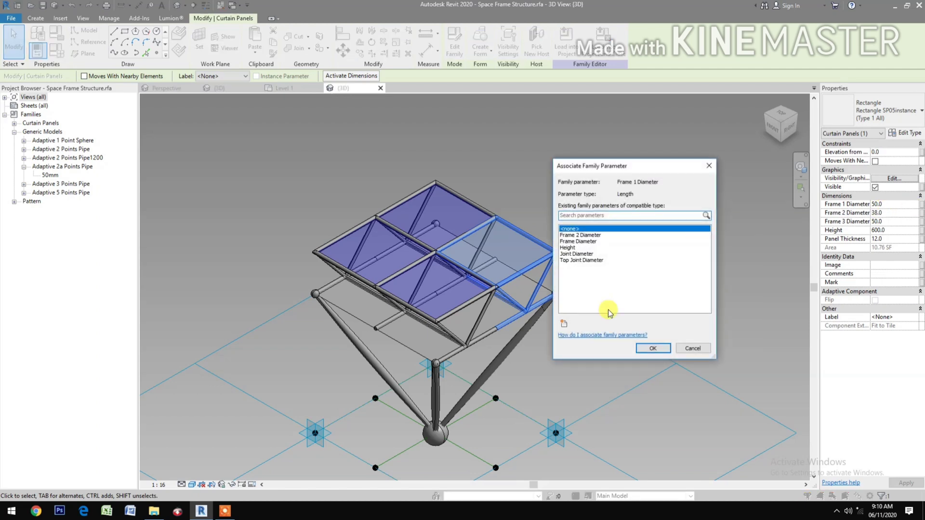
click(564, 323)
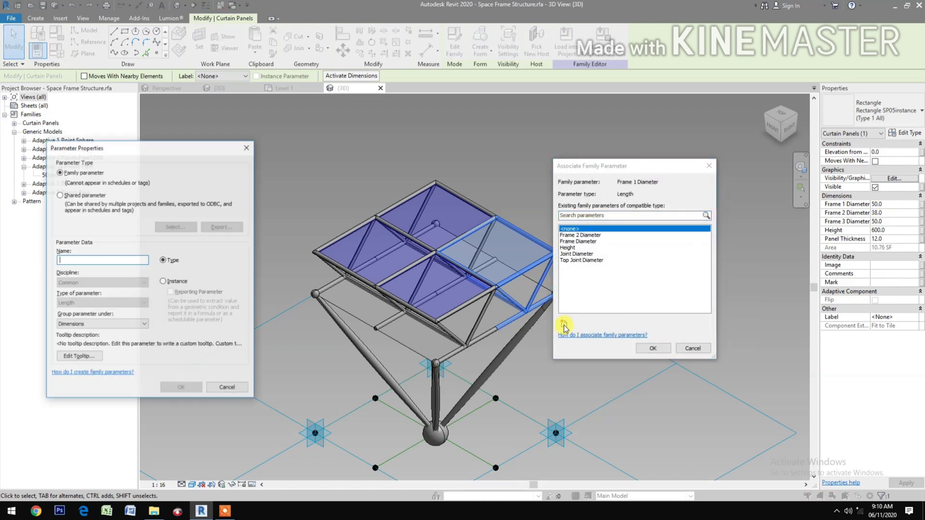
text(SP Frame 1 Diameter)
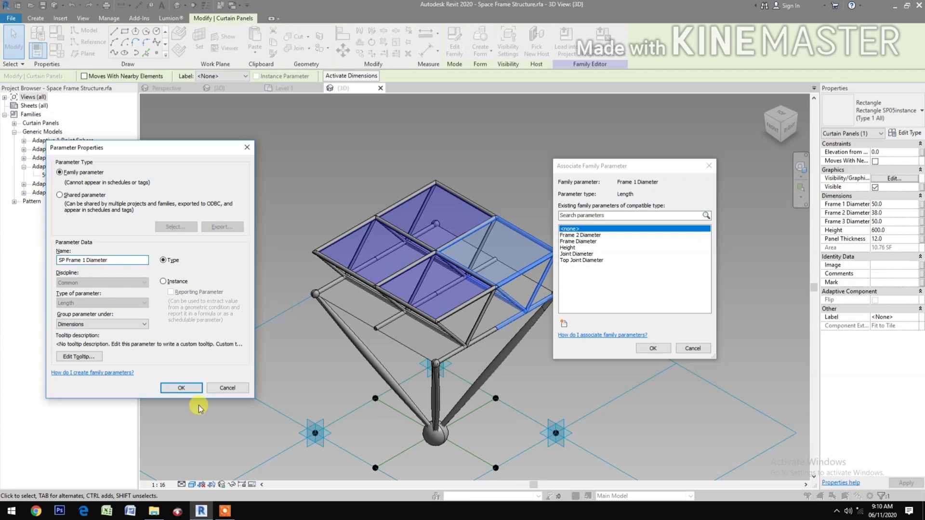
click(180, 387)
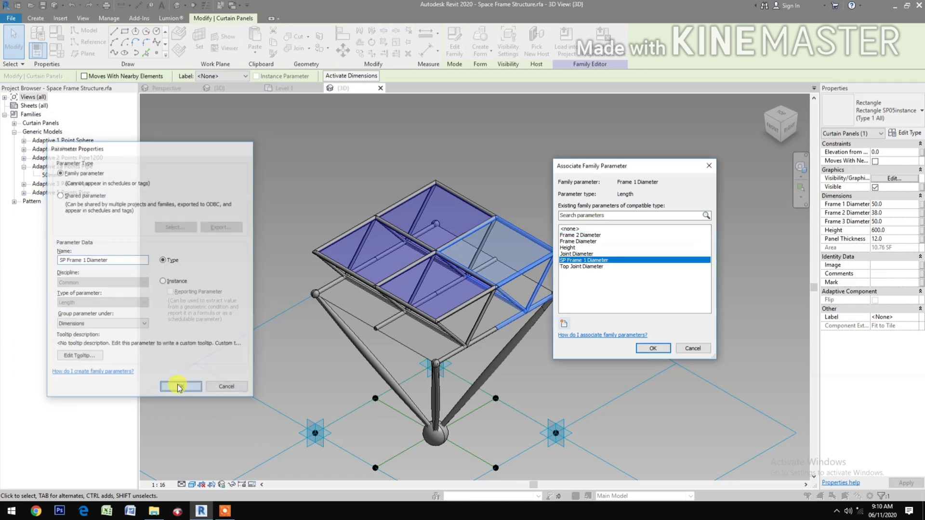
click(652, 348)
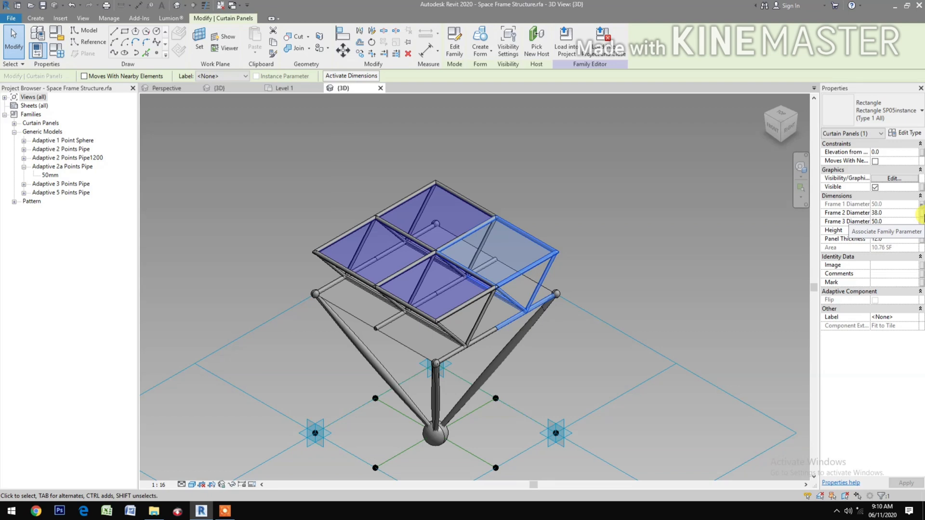
- Associate the selected panel's Frame 2 Diameter with a new type parameter named SP Frame 2 Diameter
click(920, 213)
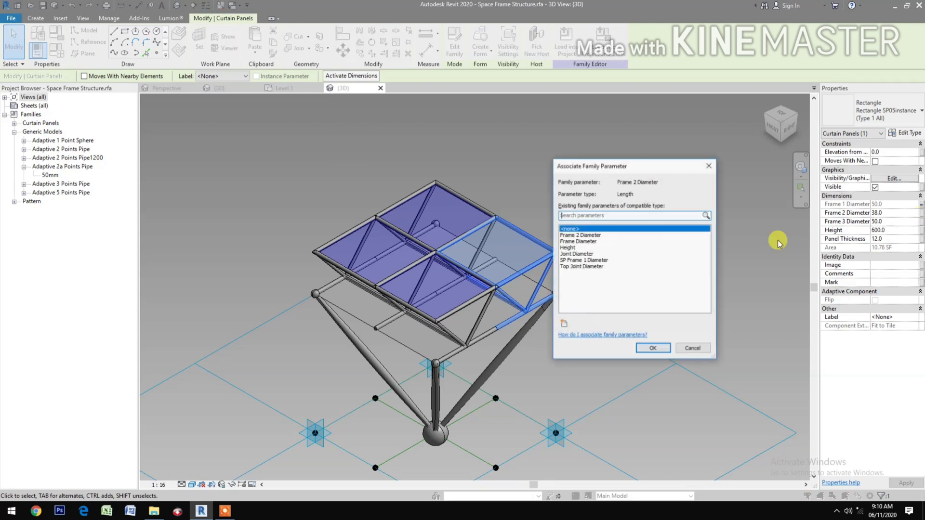
click(564, 324)
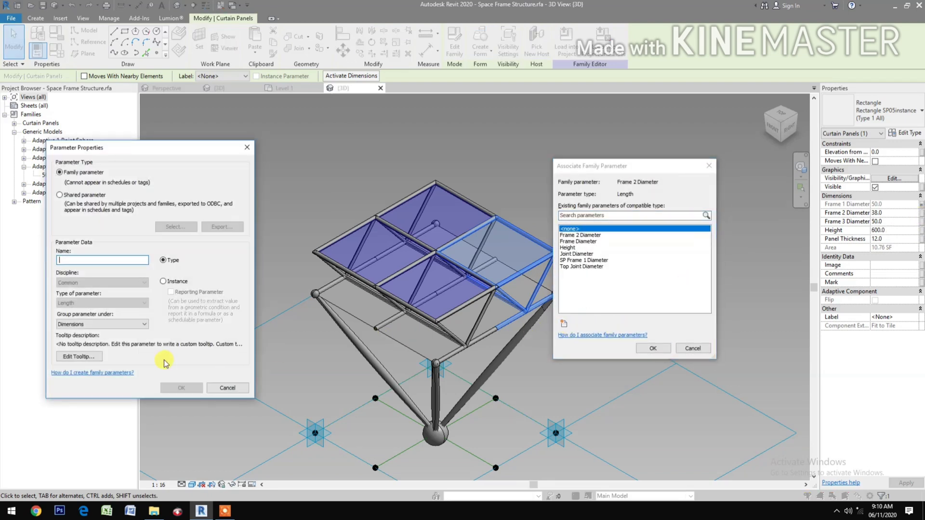
text(SP Frame 2 Diameter)
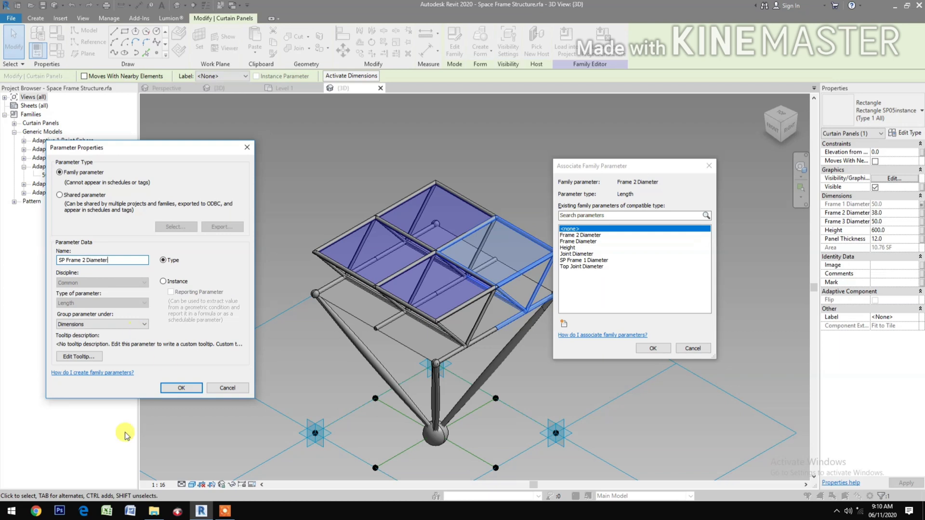
click(181, 388)
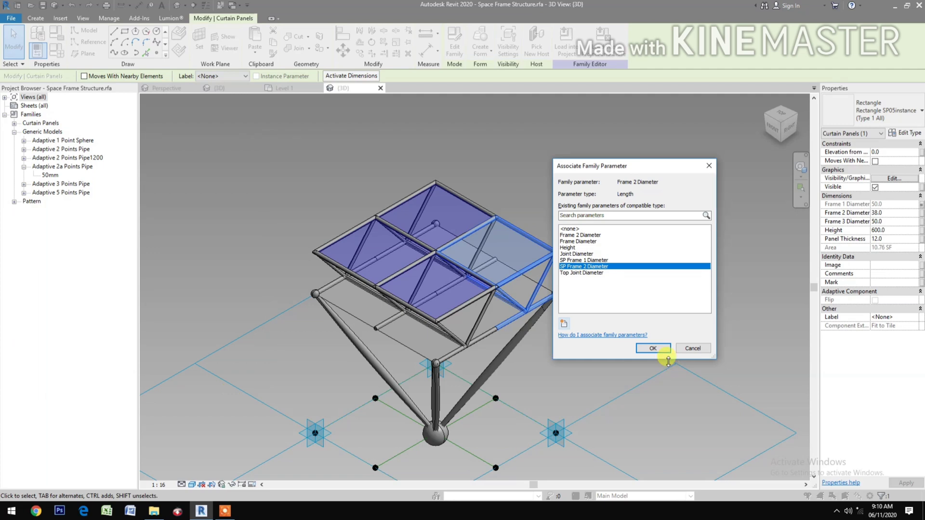
click(652, 347)
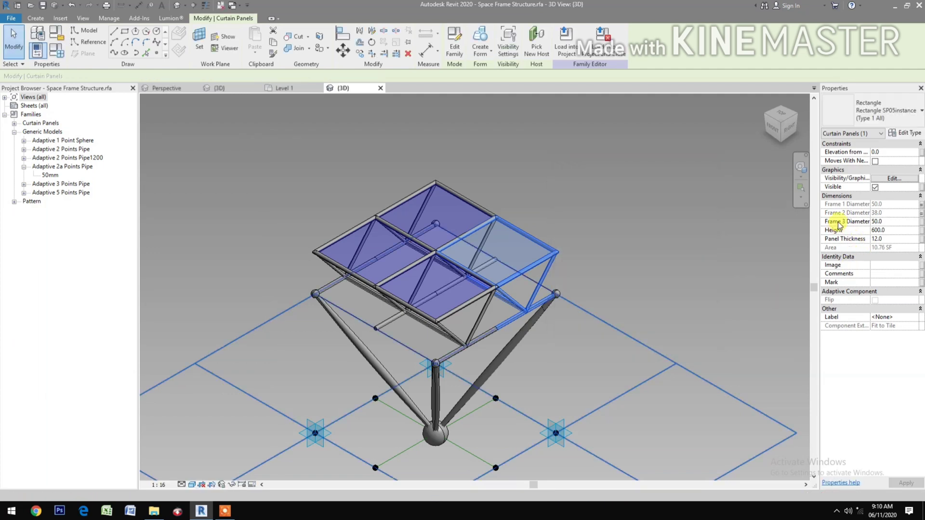
- Associate the selected panel's Frame 3 Diameter with a new type parameter named SP Frame 3 Diameter
click(921, 222)
click(567, 322)
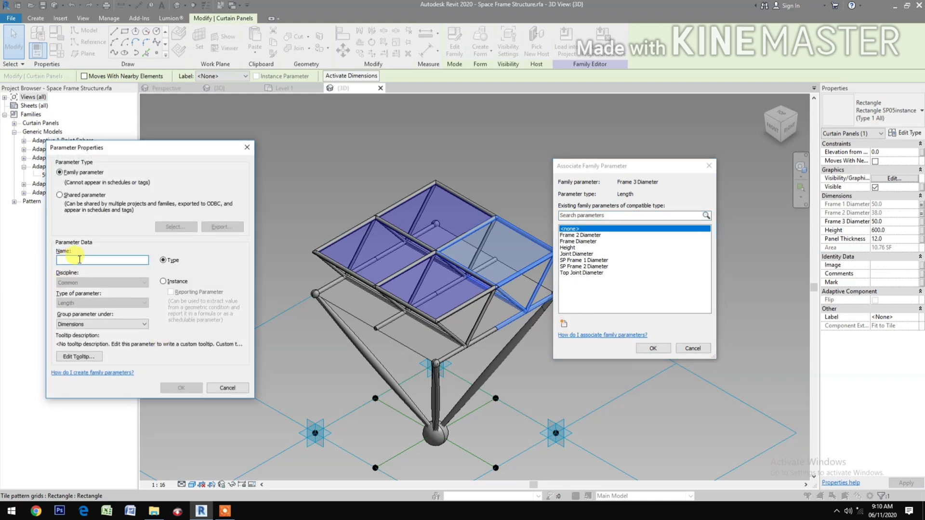
text(SP Frame 3 Diamete)
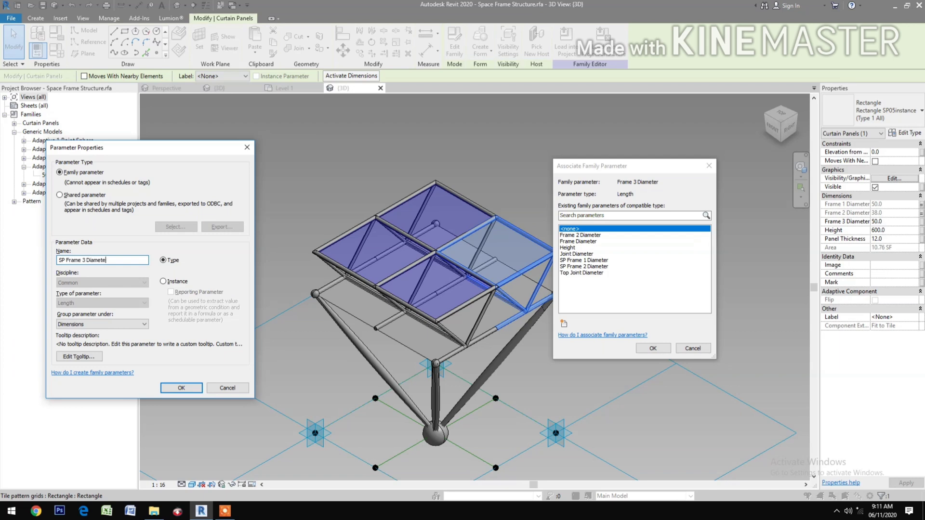
text(r)
click(181, 386)
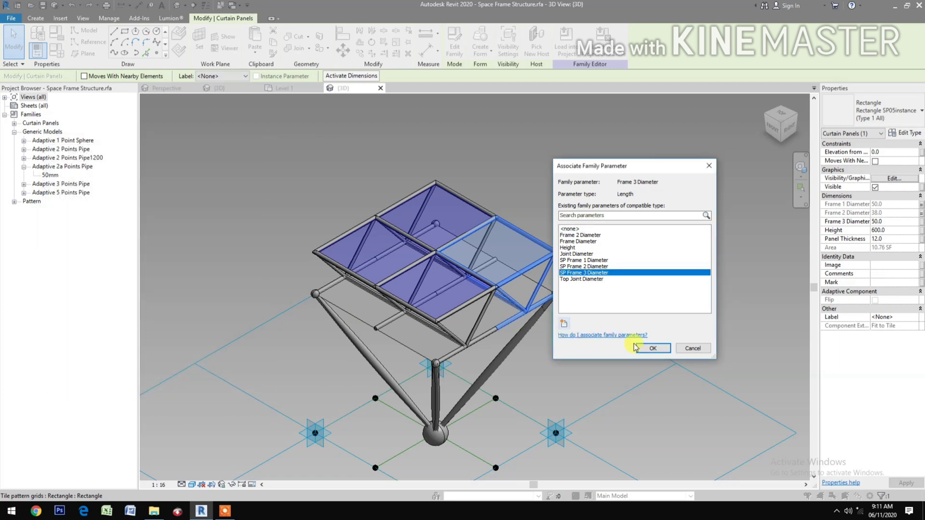
click(655, 346)
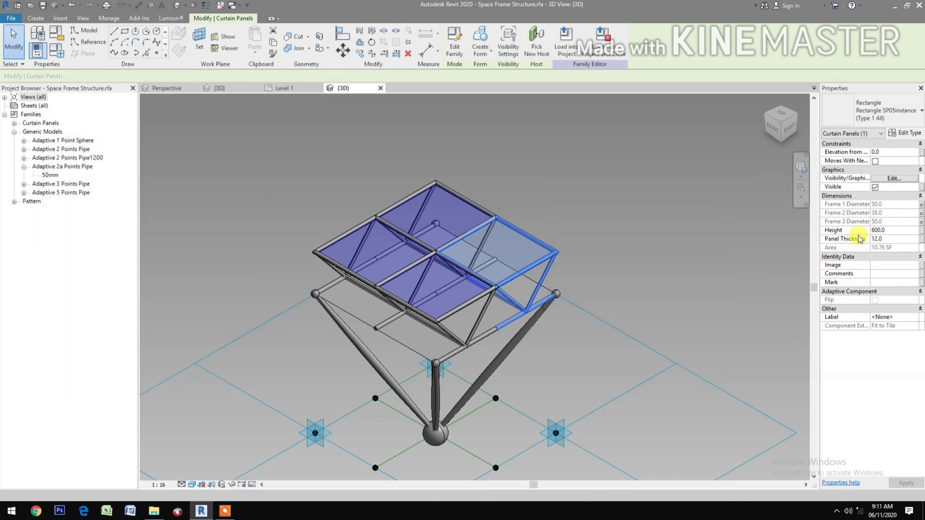
- Associate the selected panel's Height with a new type parameter named SP Height and deselect the panel
click(921, 230)
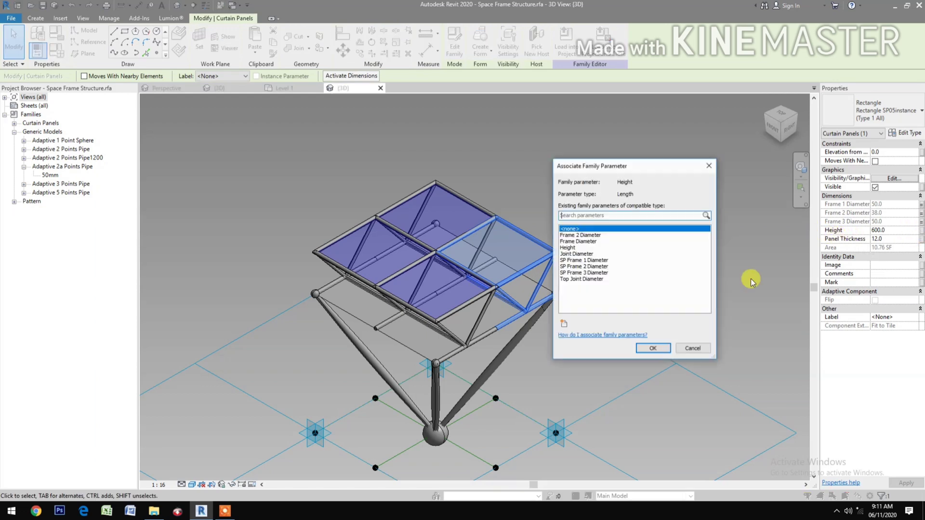
click(563, 324)
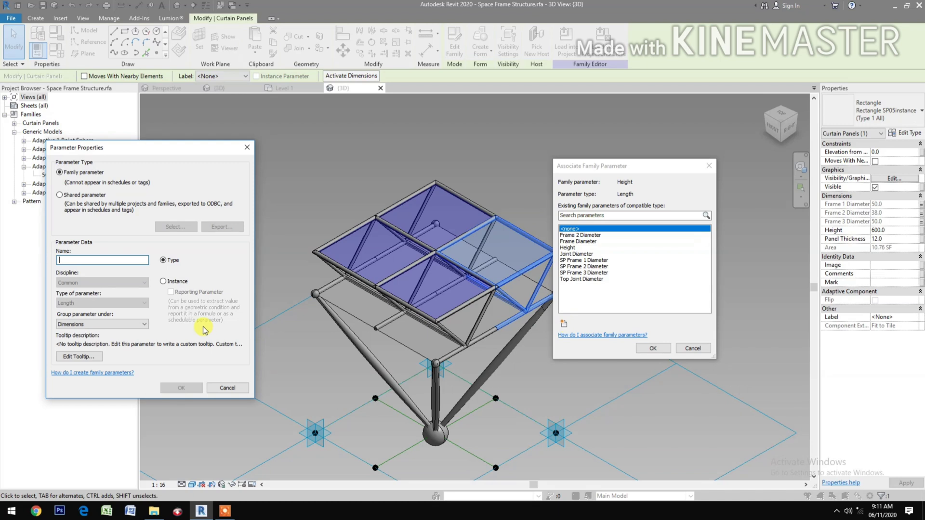
text(SP Height)
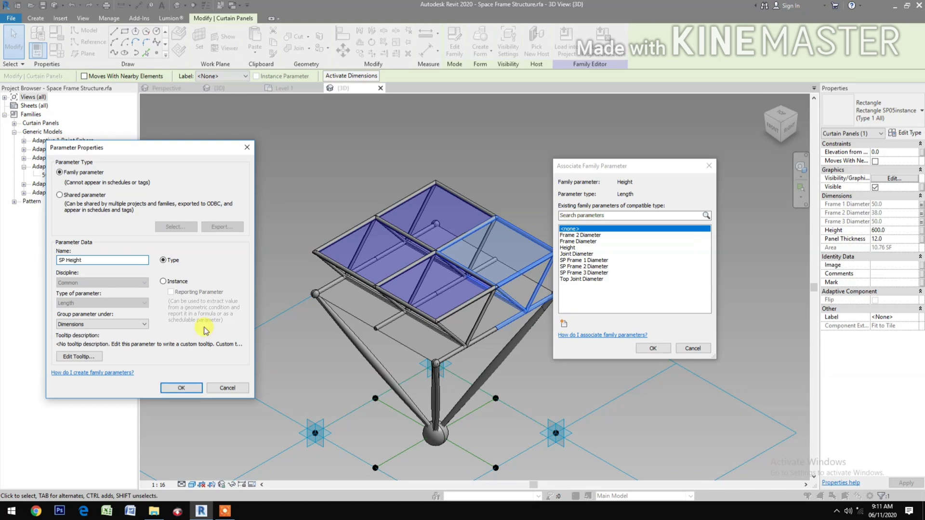
click(181, 388)
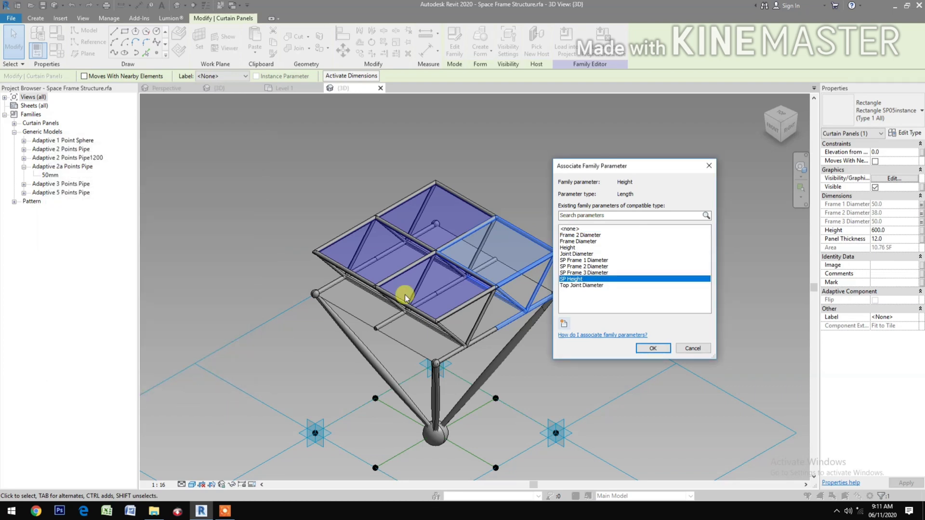
click(655, 348)
click(661, 297)
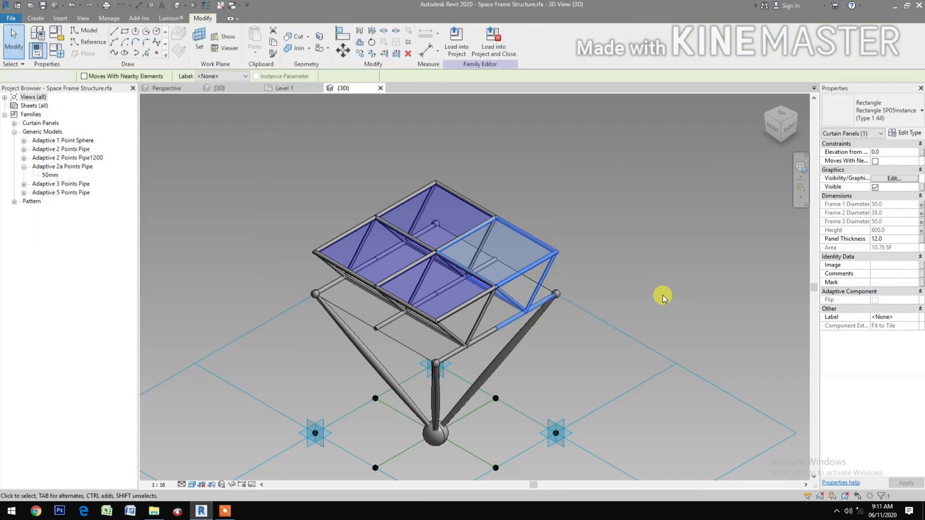
- Set SP Height to 1000 in the family types and apply it to the model
middle_drag(543, 409, 652, 399)
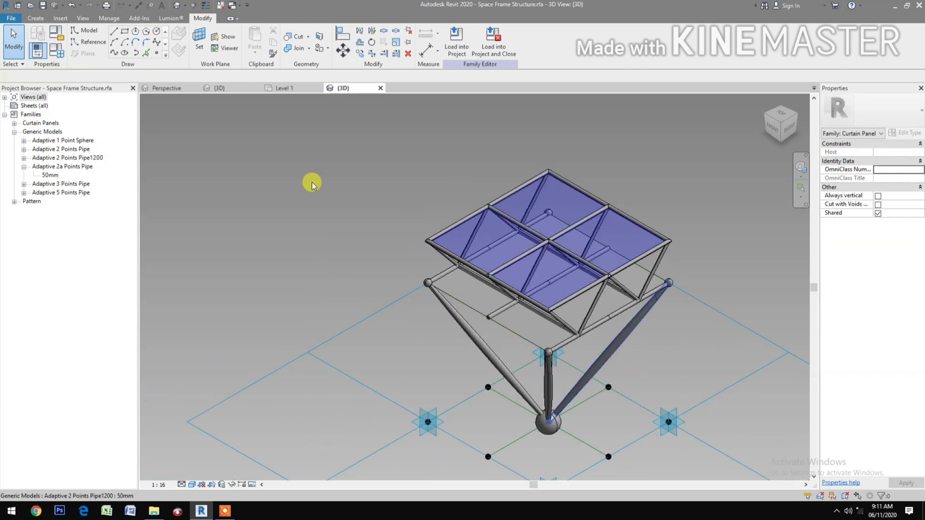
click(57, 51)
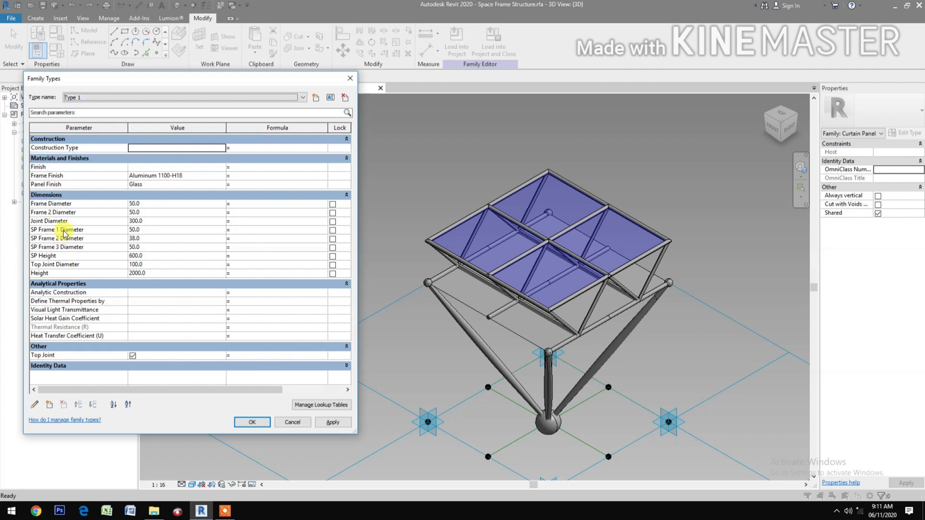
click(184, 254)
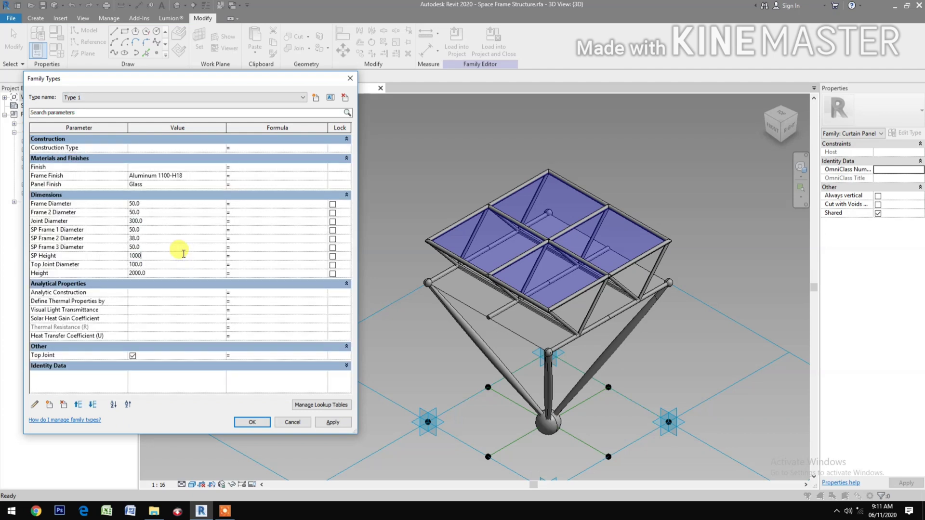
click(342, 422)
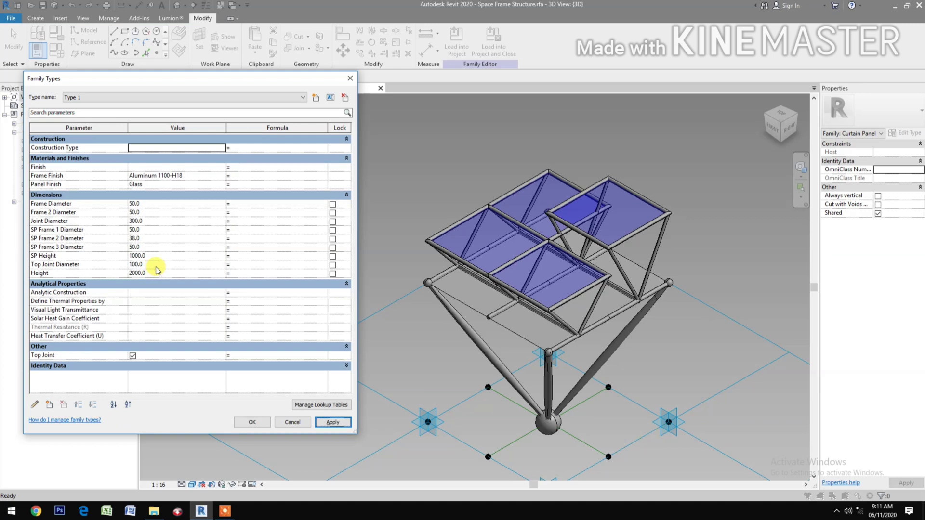
- Set SP Frame 1 Diameter to 100 and SP Frame 2 Diameter to 50, applying each value to the model
click(166, 230)
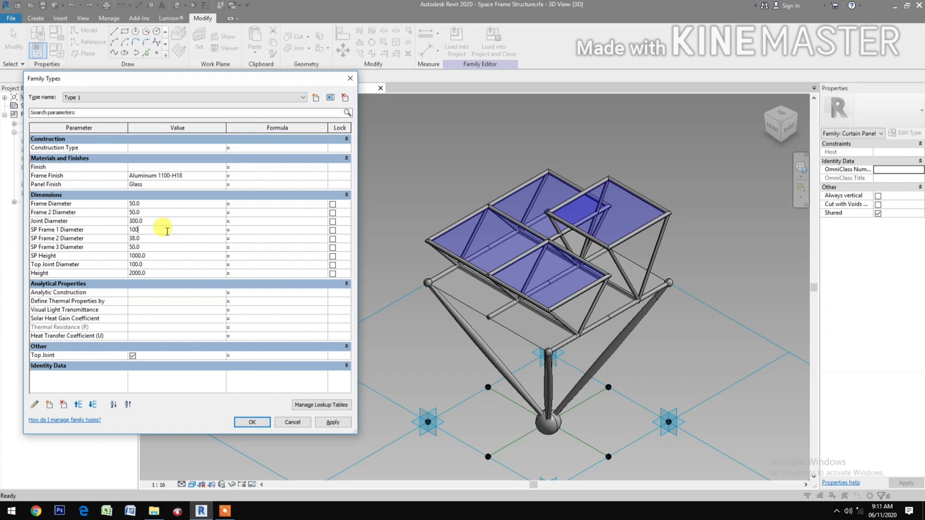
text(100)
click(332, 423)
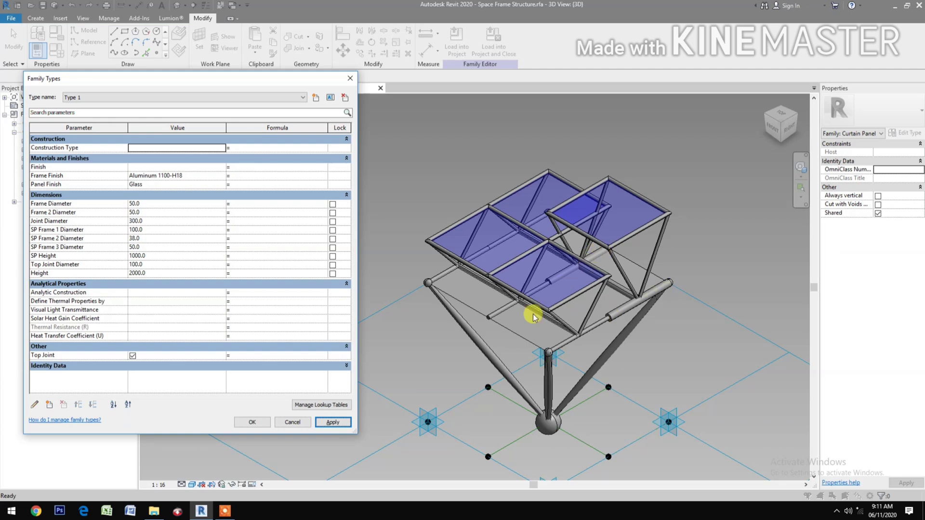
click(164, 238)
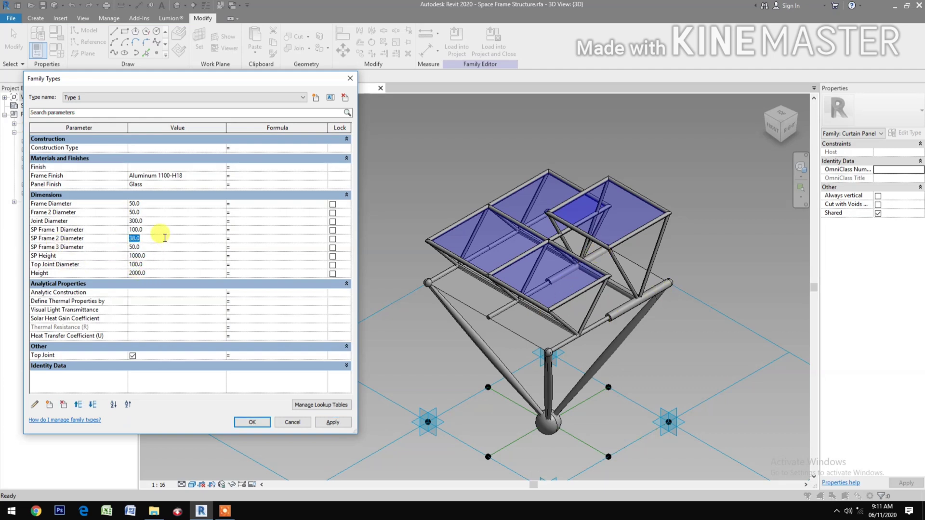
text(50)
click(330, 422)
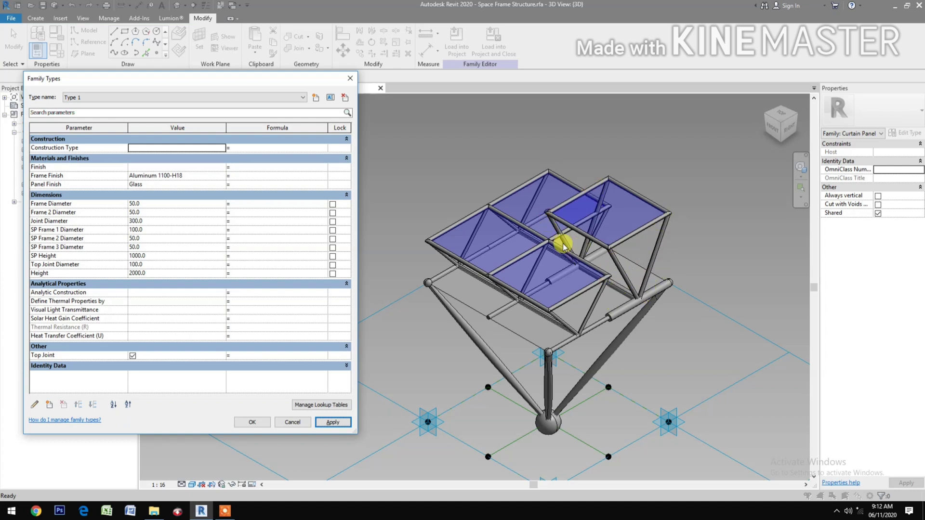
- Set SP Frame 2 Diameter to 30 and SP Frame 1 Diameter to 75, apply both, and accept the family types
click(164, 238)
text(30)
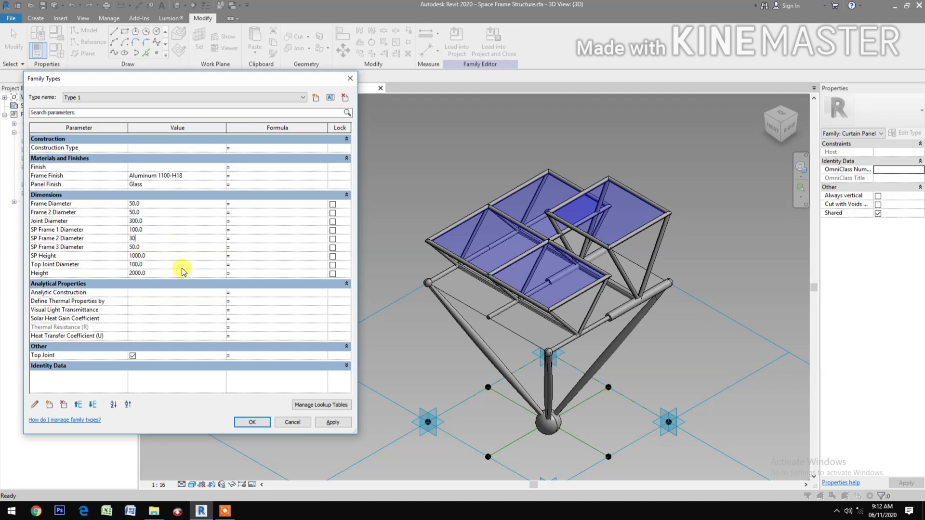
click(331, 422)
click(331, 425)
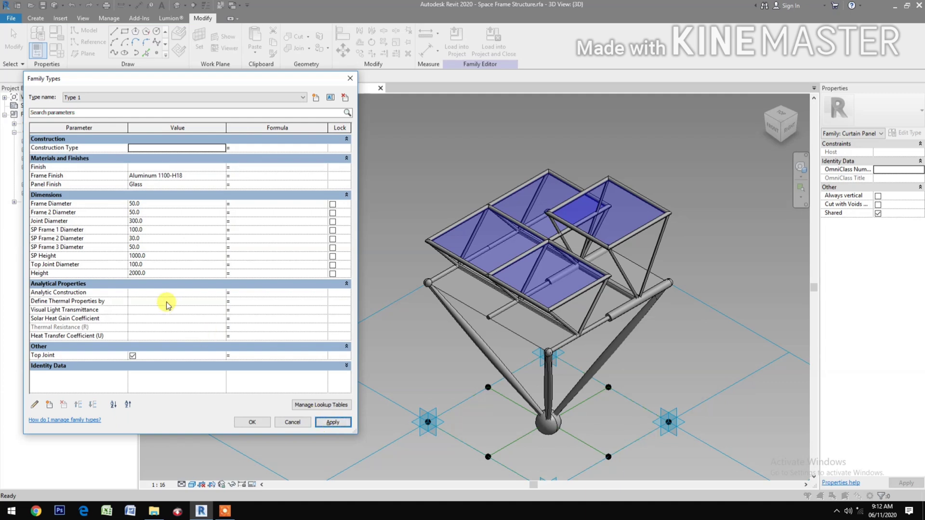
click(159, 229)
text(75)
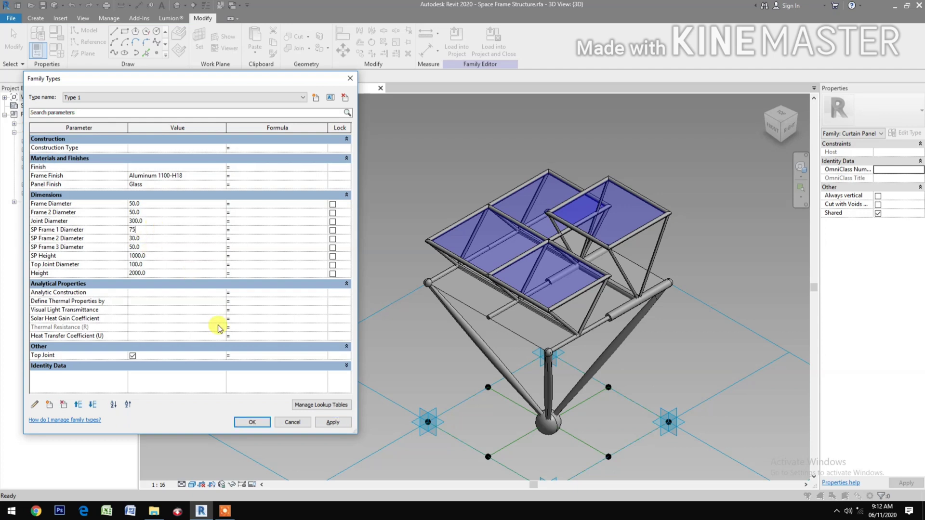
click(332, 423)
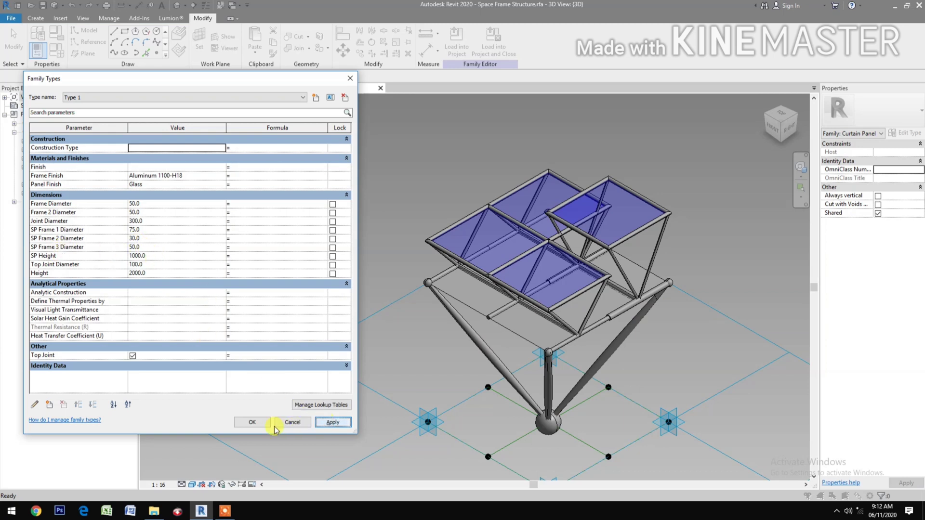
click(256, 423)
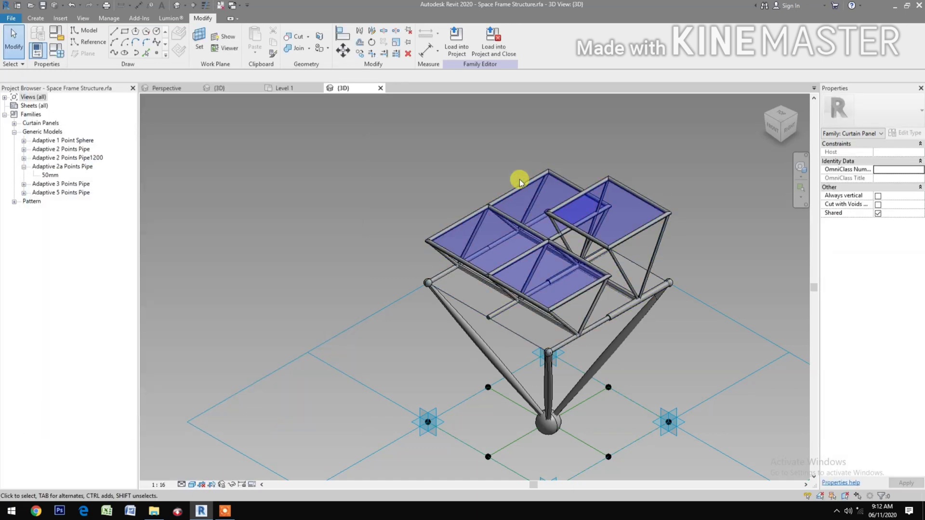
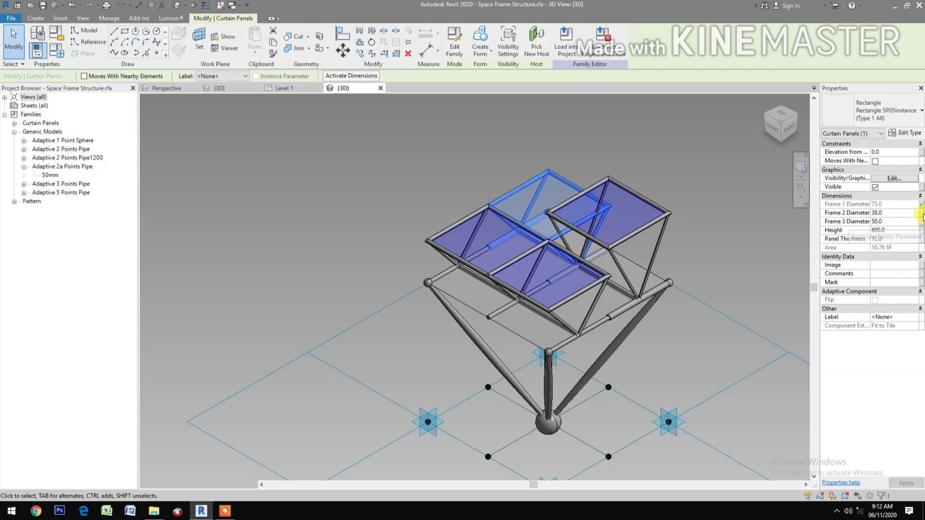
- Associate the rear roof panel's Frame 2 Diameter with SP Frame 2 Diameter and its Frame 3 Diameter with SP Frame 3 Diameter
click(921, 212)
click(600, 267)
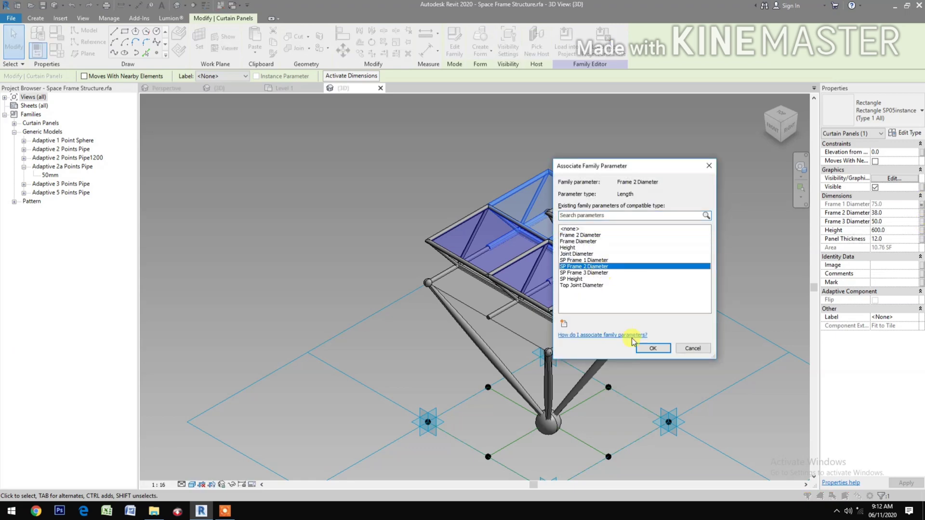
click(650, 348)
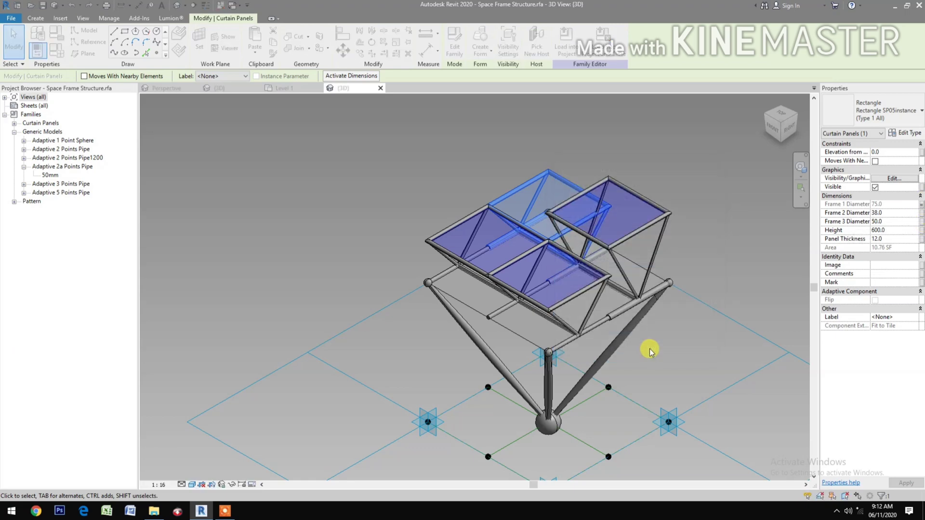
click(921, 221)
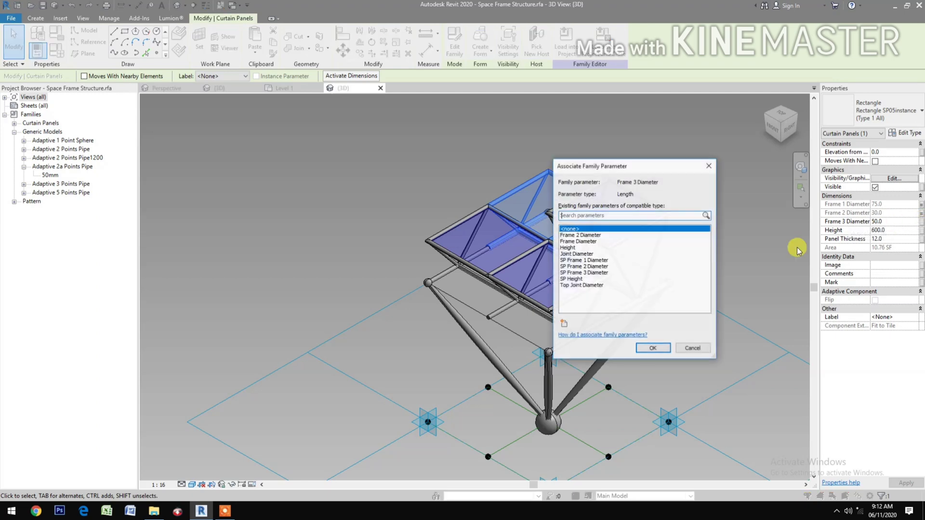
click(592, 272)
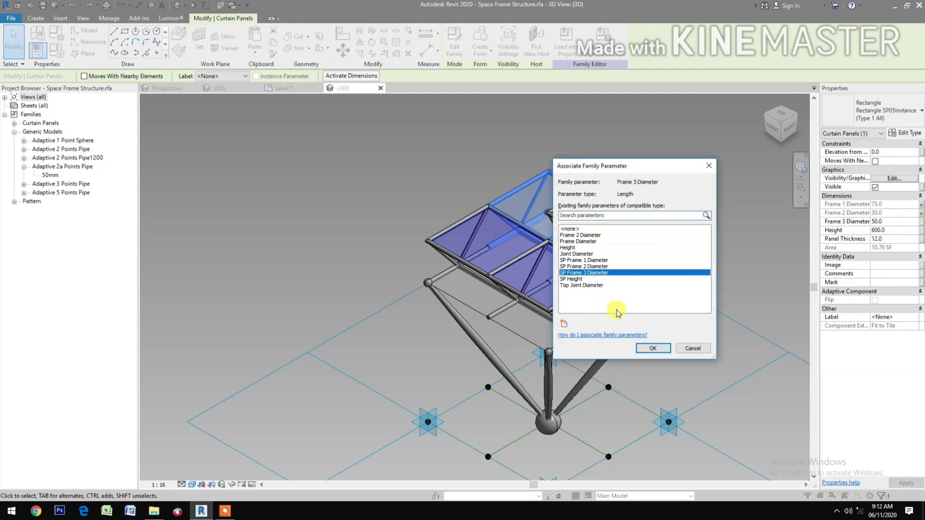
click(652, 348)
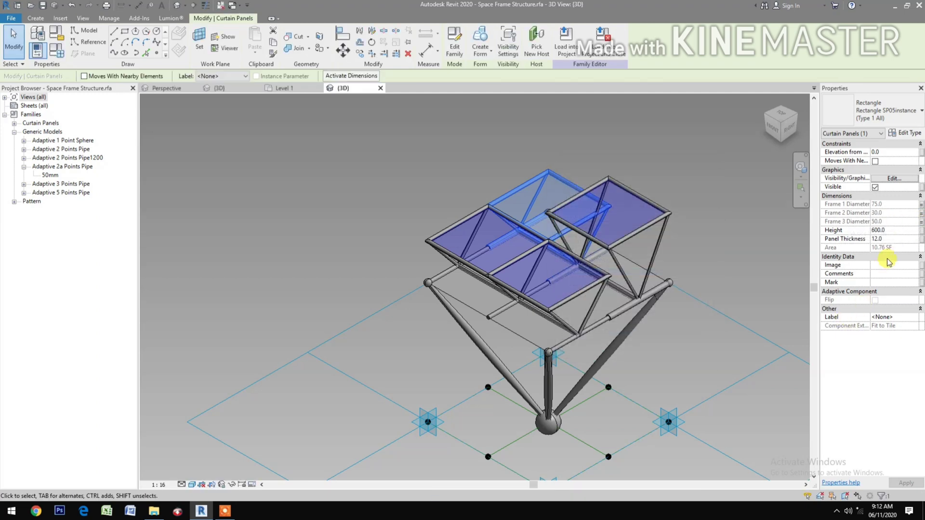
- Associate the rear roof panel's Height with the SP Height parameter
click(921, 230)
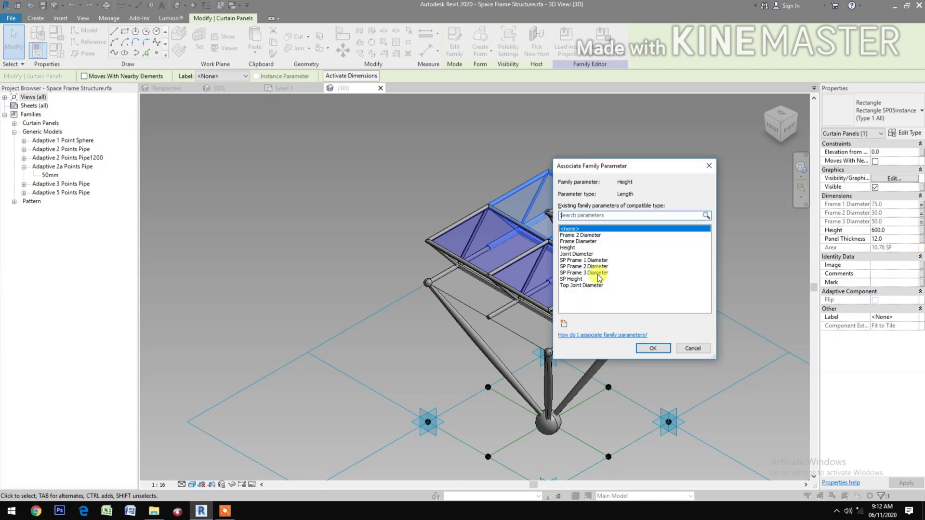
click(573, 279)
click(650, 349)
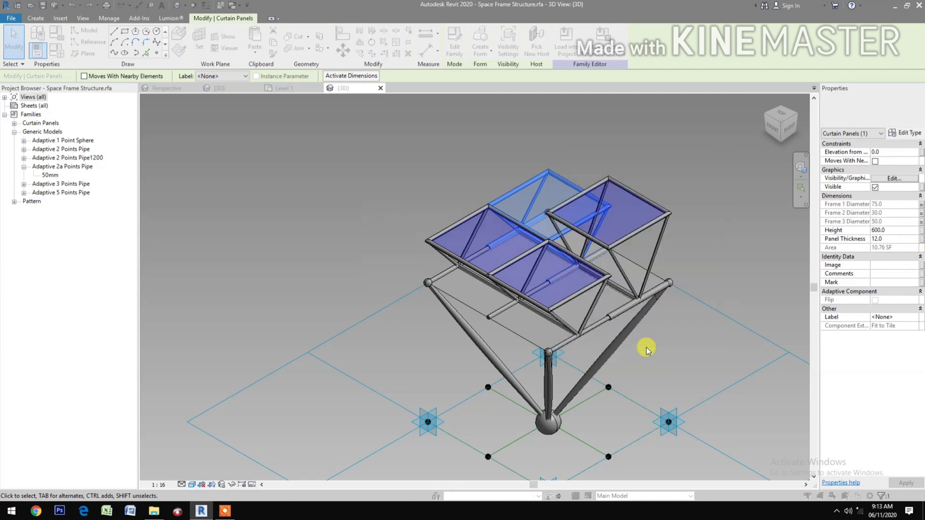
click(500, 291)
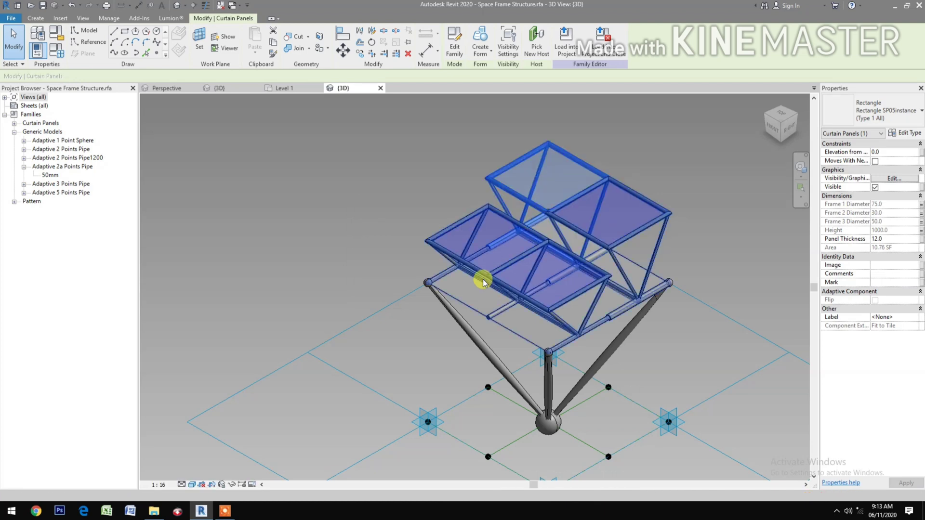
- Associate the left roof panel's Frame 1 Diameter with SP Frame 1 Diameter and its Frame 2 Diameter with SP Frame 2 Diameter
click(463, 221)
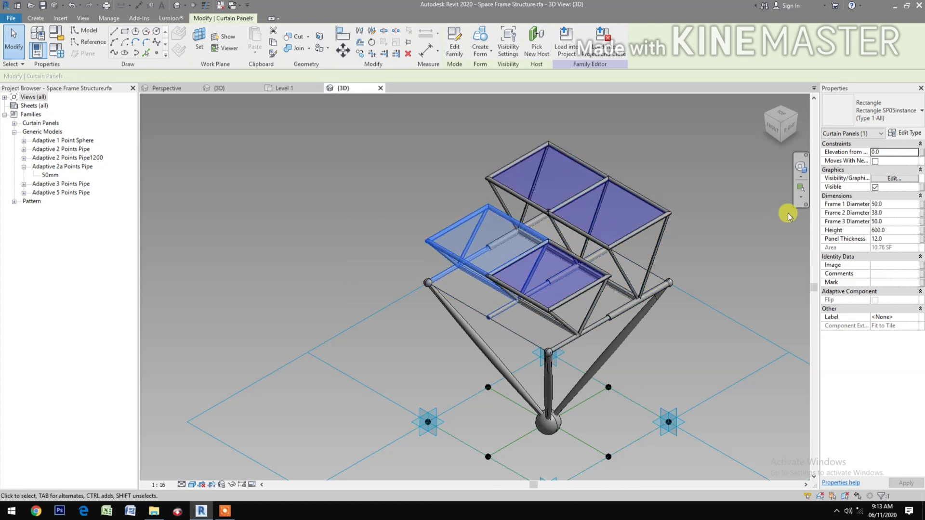
click(920, 206)
click(573, 260)
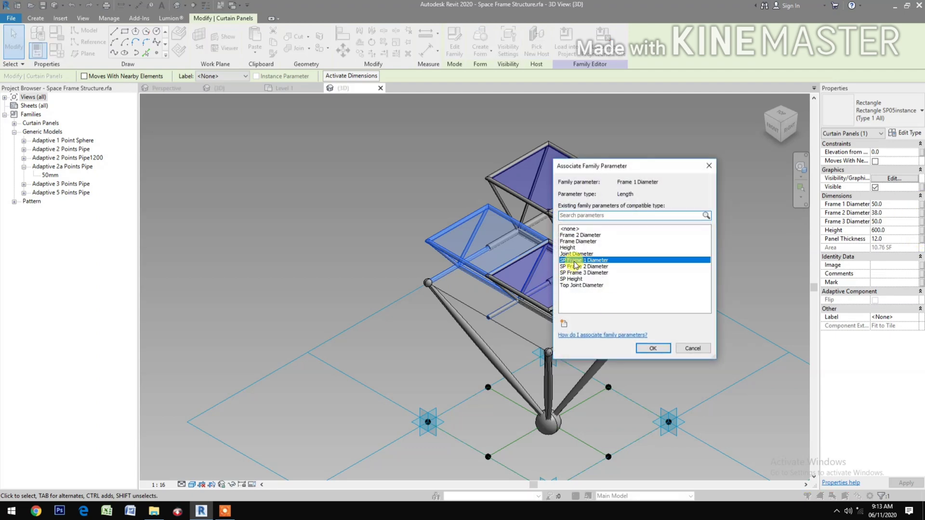
click(653, 348)
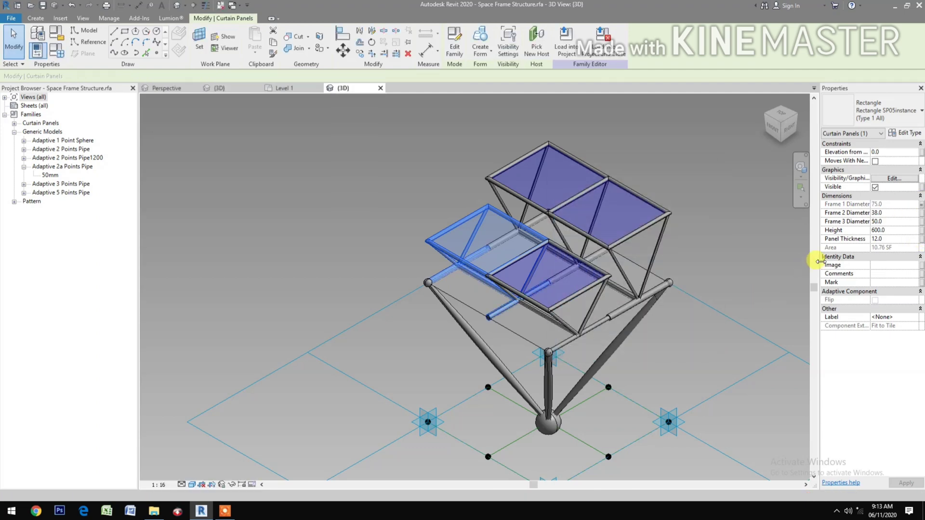
click(921, 213)
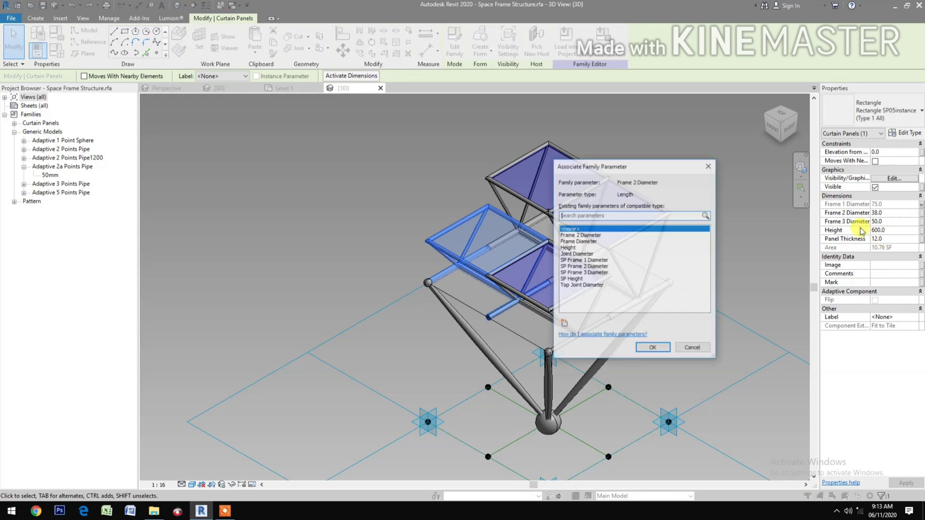
click(588, 266)
click(651, 350)
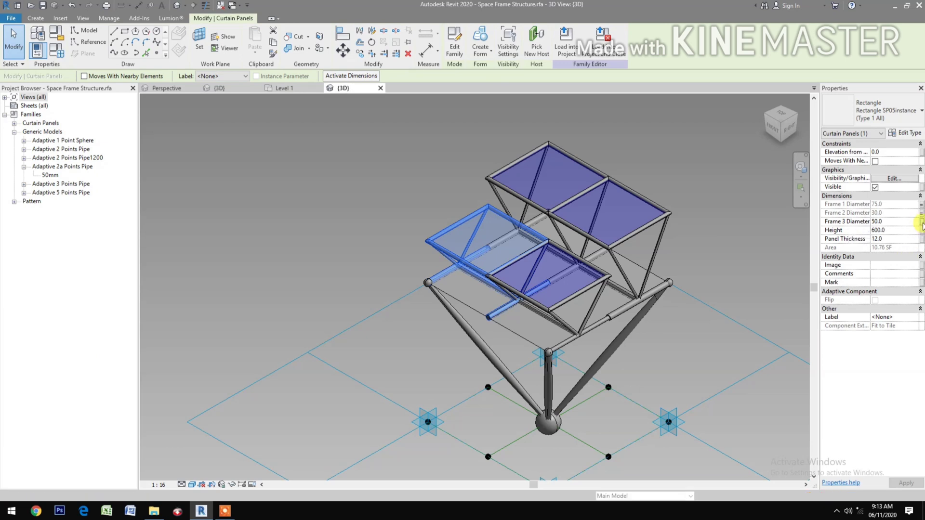
- Associate the left roof panel's Frame 3 Diameter with SP Frame 3 Diameter and its Height with SP Height
click(921, 222)
click(604, 274)
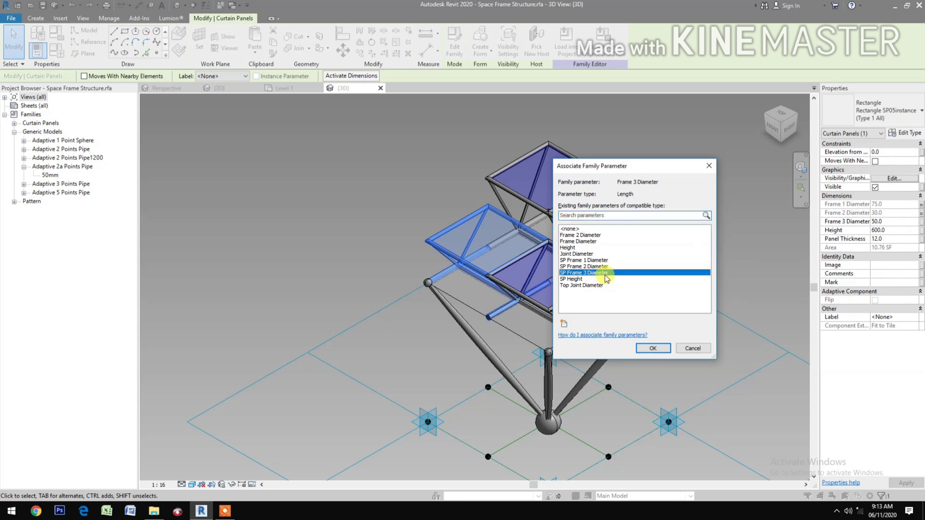
click(652, 348)
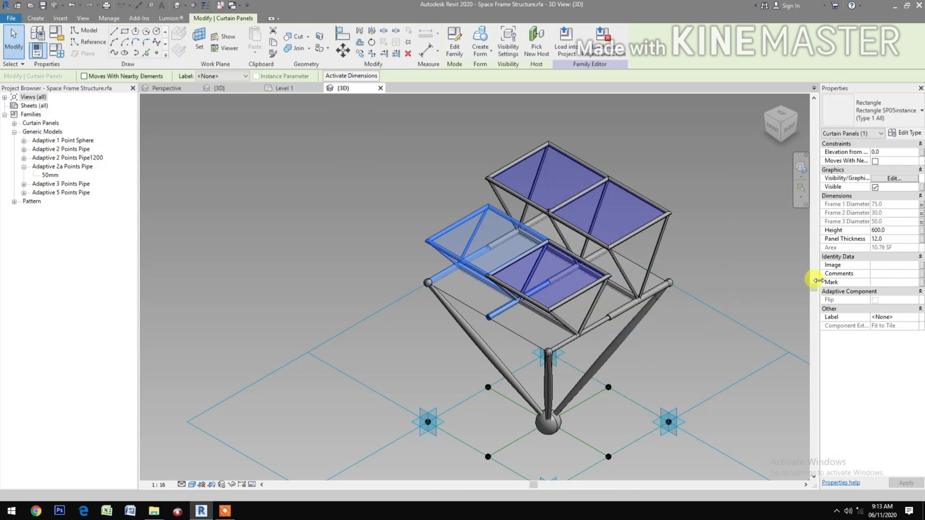
click(920, 230)
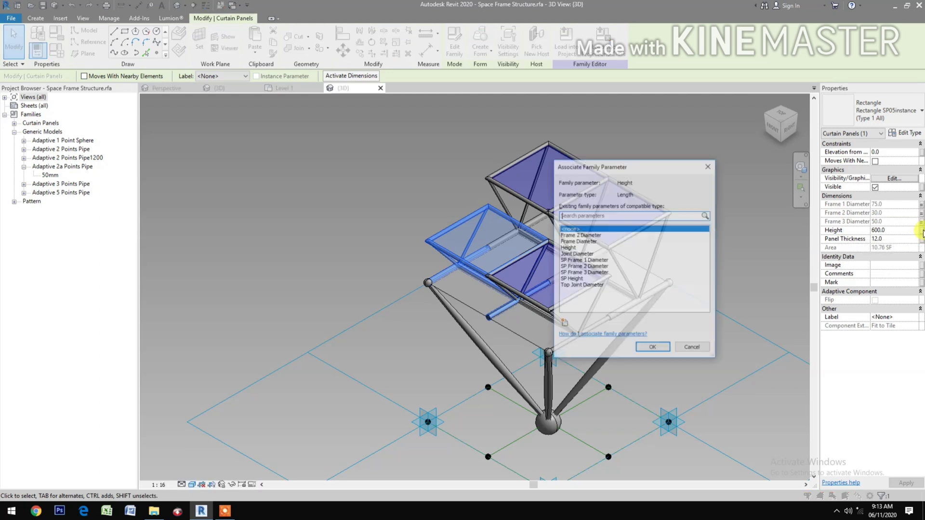
click(580, 280)
click(652, 348)
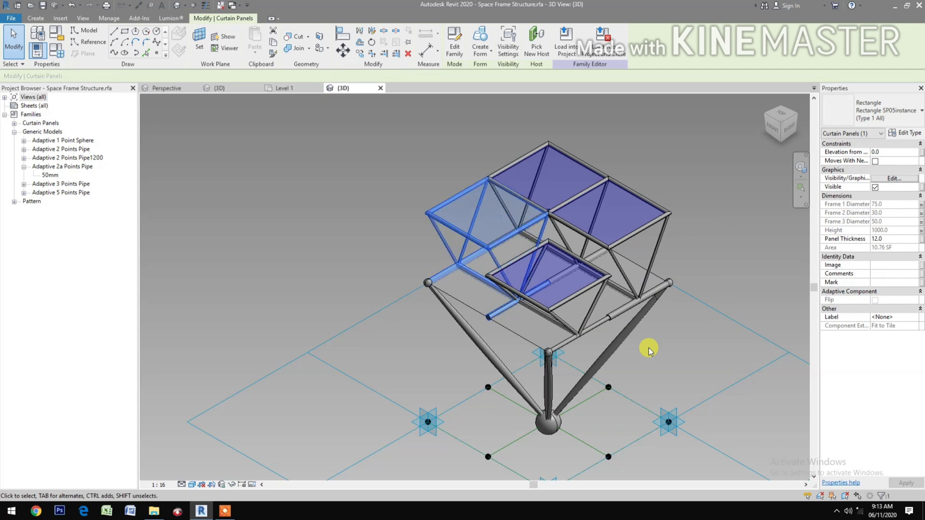
click(640, 341)
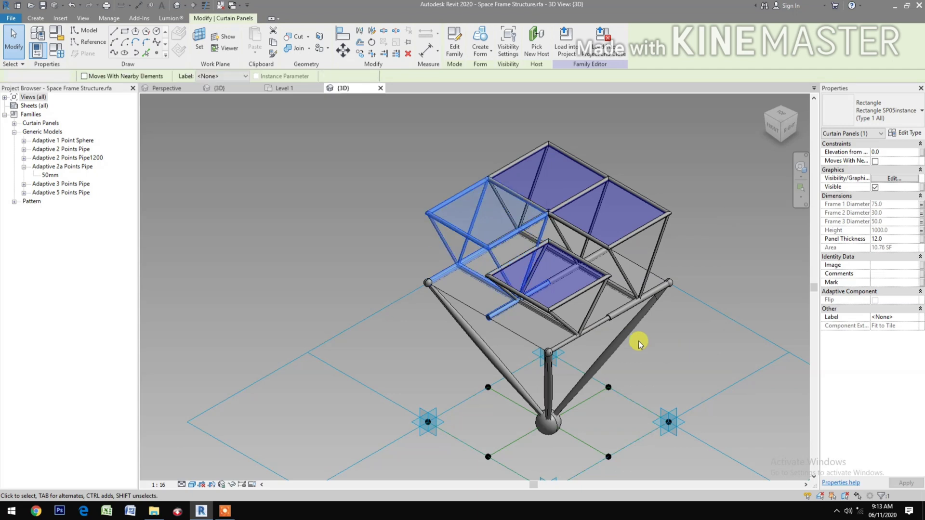
- Associate the front roof panel's Frame 1 Diameter with SP Frame 1 Diameter and its Frame 2 Diameter with SP Frame 2 Diameter
key(Tab)
click(569, 333)
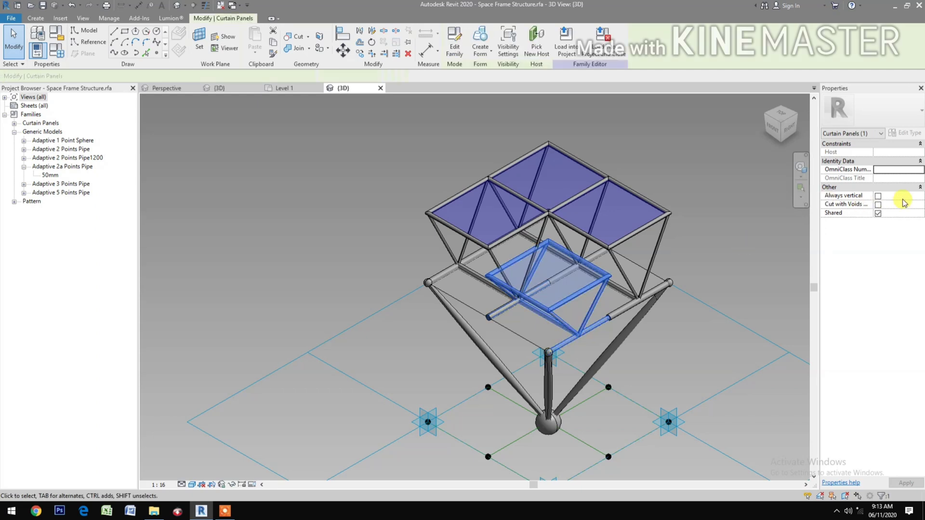
click(920, 204)
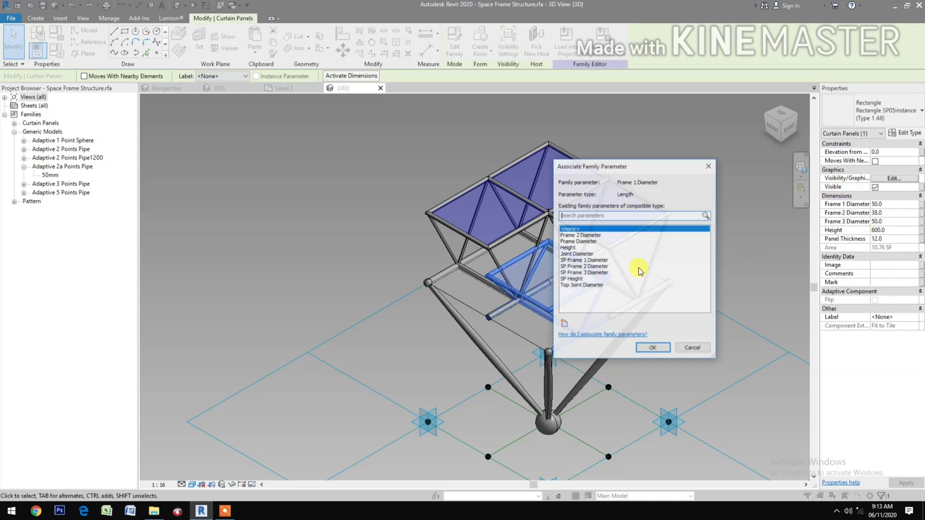
click(601, 260)
click(653, 347)
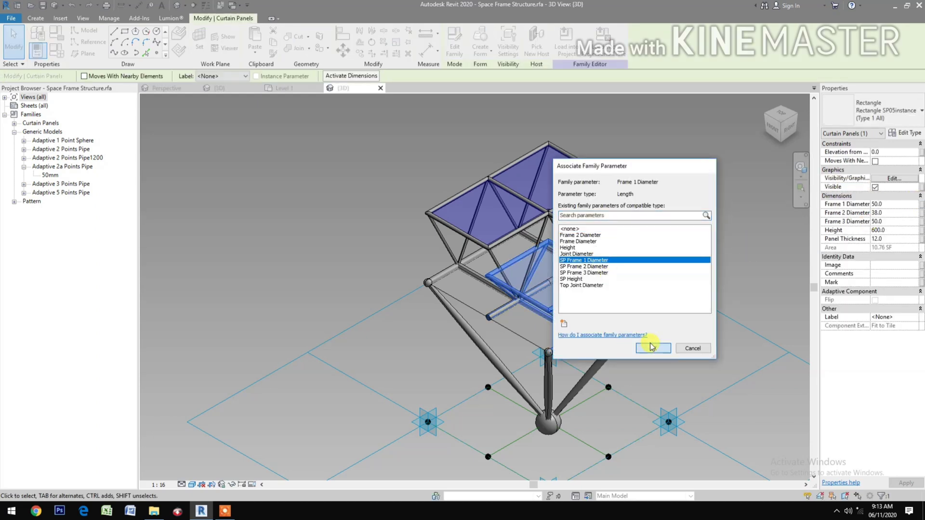
click(497, 287)
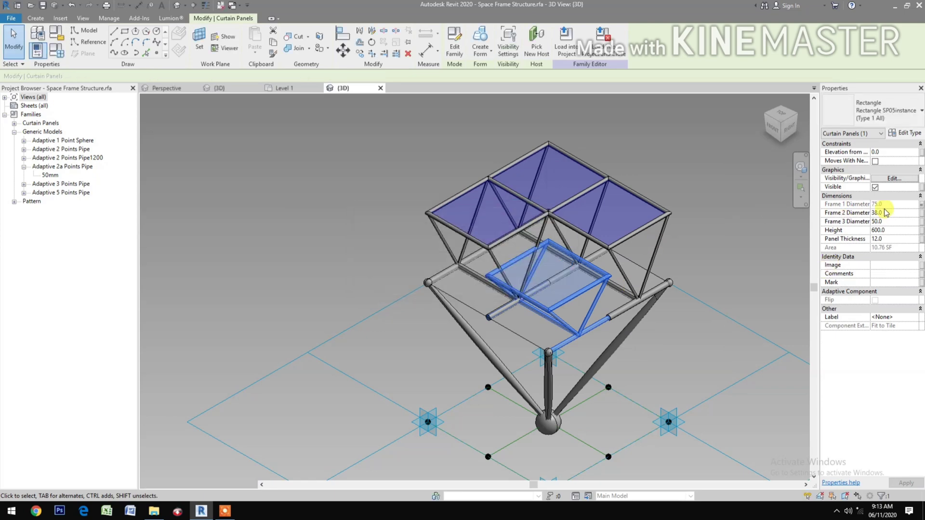
click(920, 215)
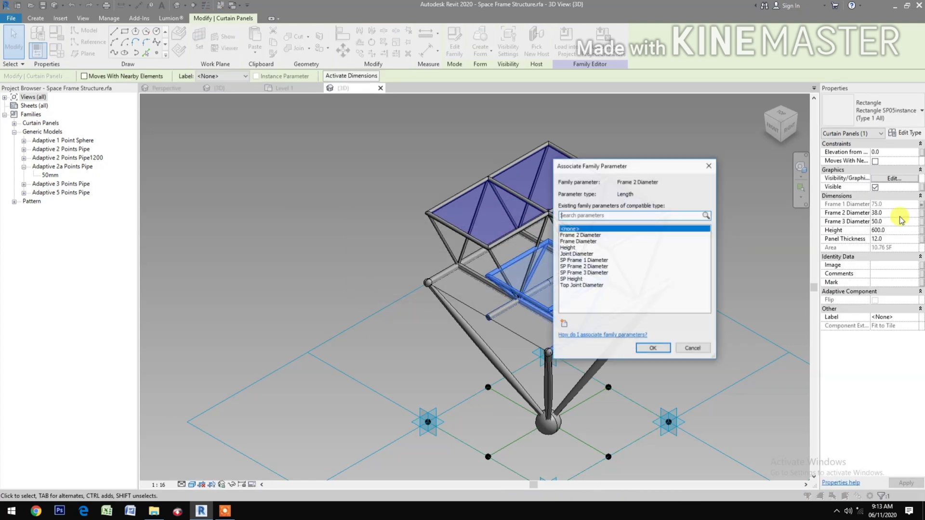
click(578, 266)
click(648, 349)
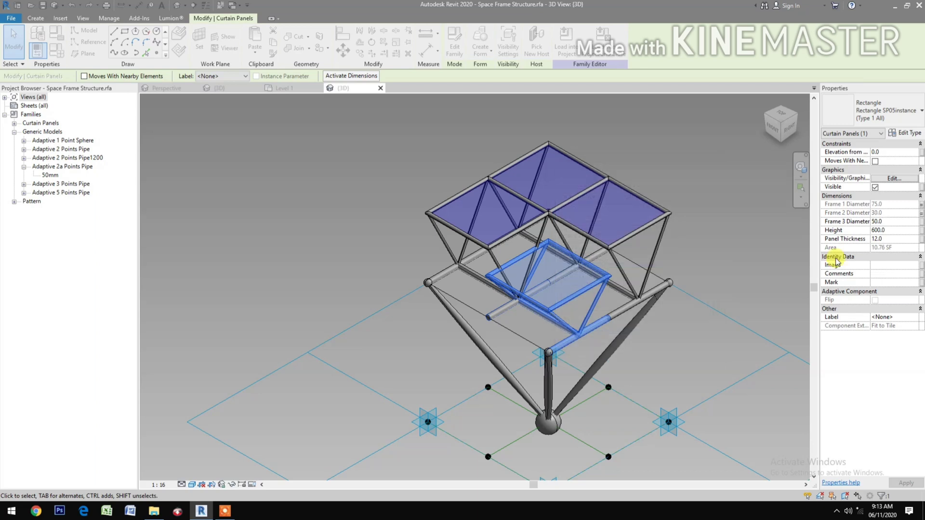
- Associate the front roof panel's Frame 3 Diameter with SP Frame 3 Diameter and its Height with SP Height
click(920, 222)
click(596, 274)
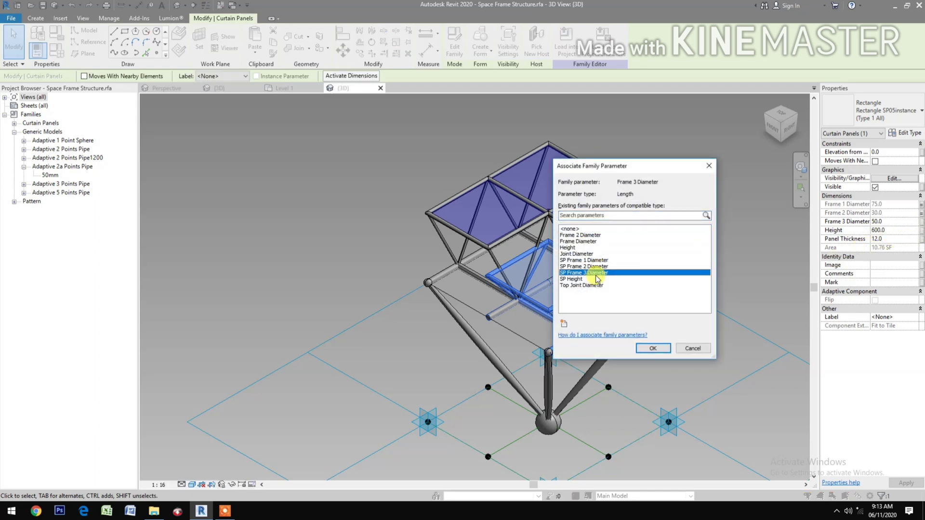
click(641, 349)
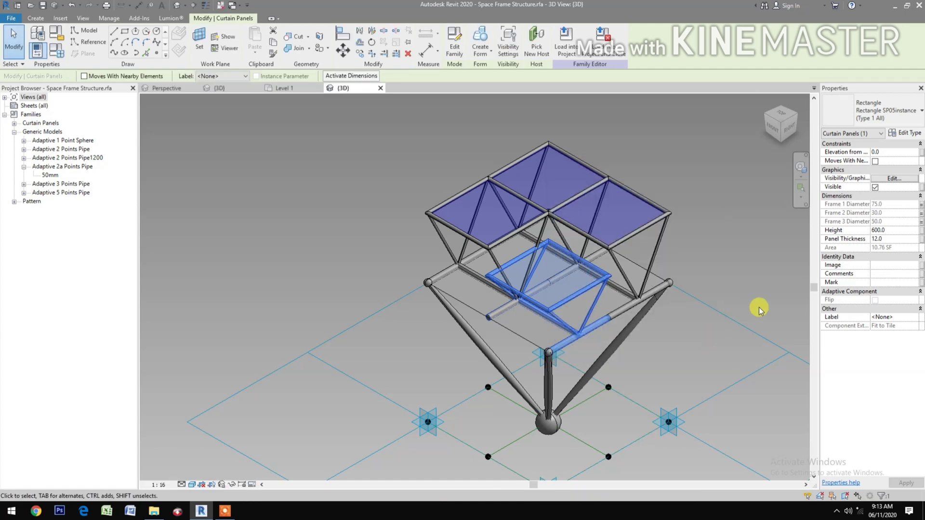
click(920, 231)
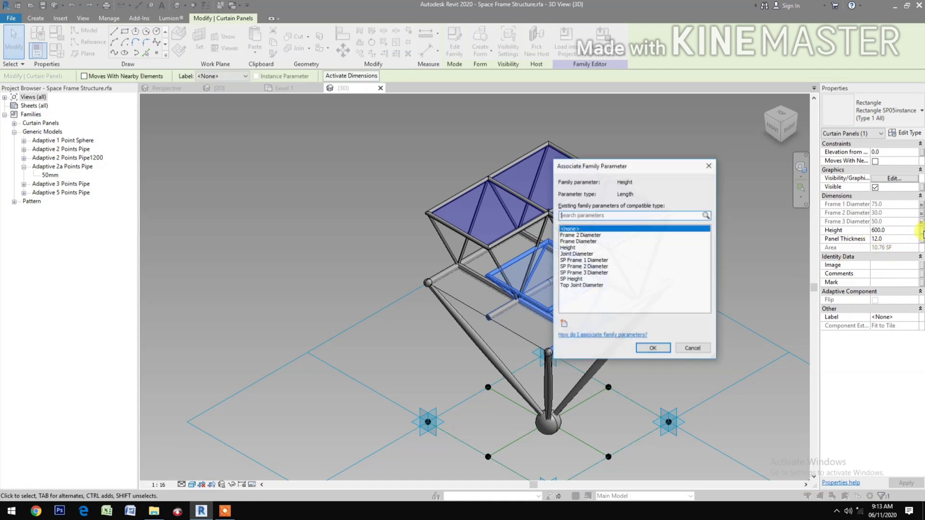
click(579, 280)
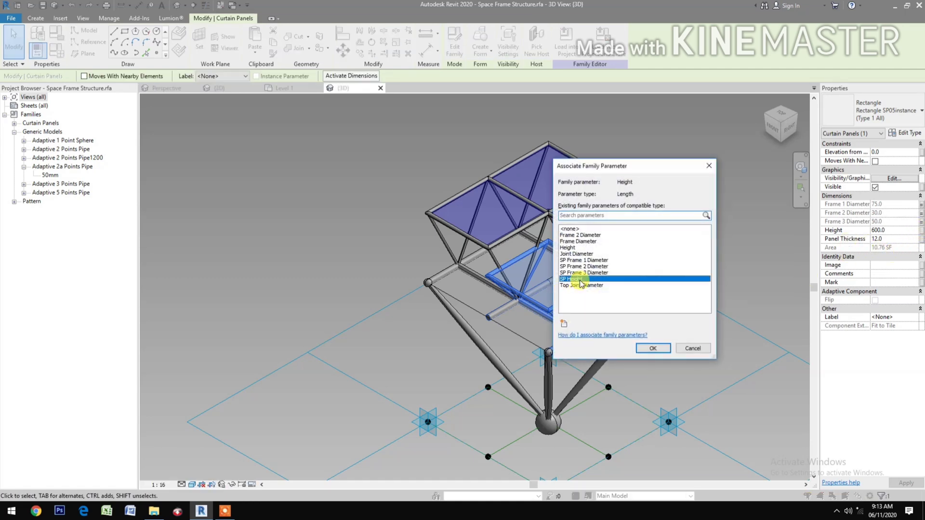
click(647, 347)
click(498, 288)
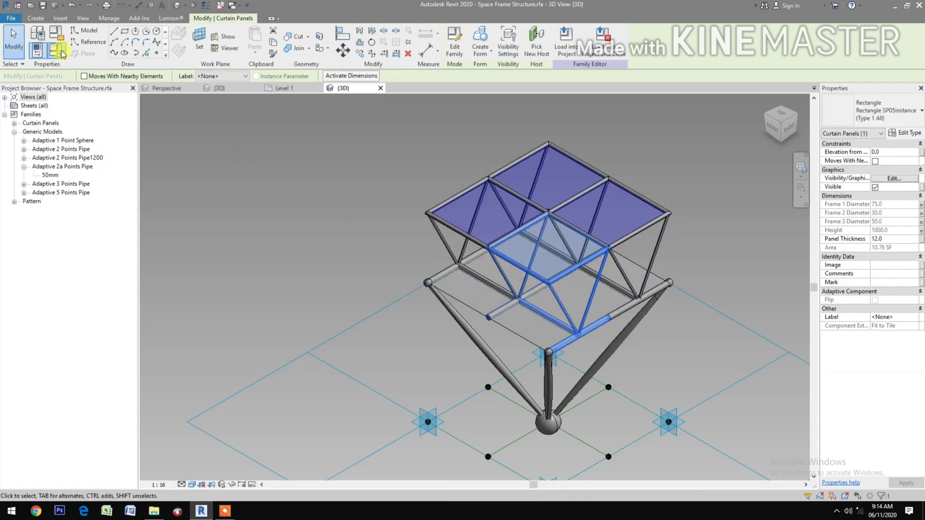
- Set SP Height to 600 in the family types, apply and accept it, and deselect the panel
click(57, 50)
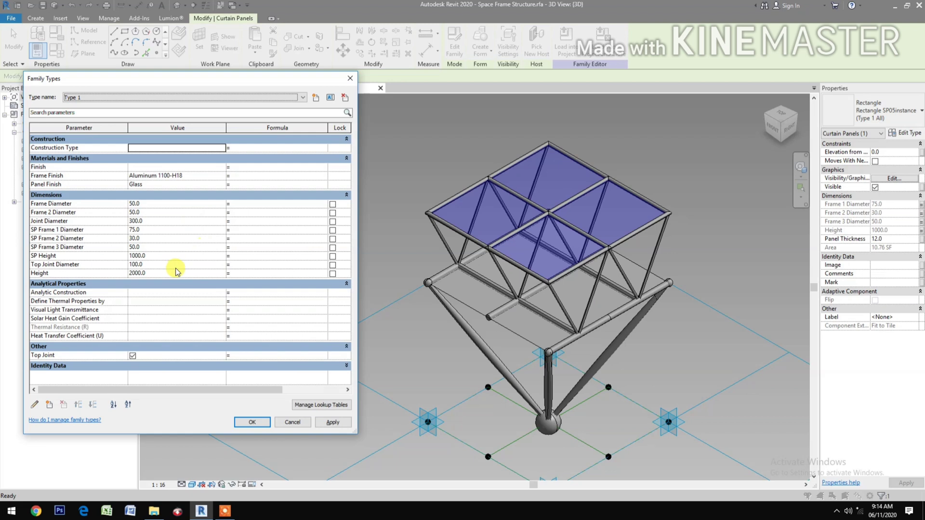
click(181, 258)
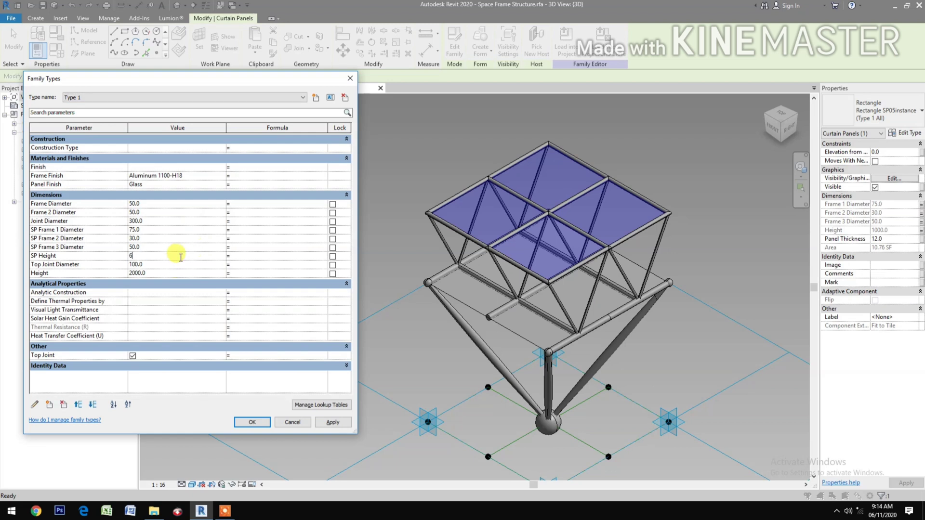
click(346, 422)
click(253, 424)
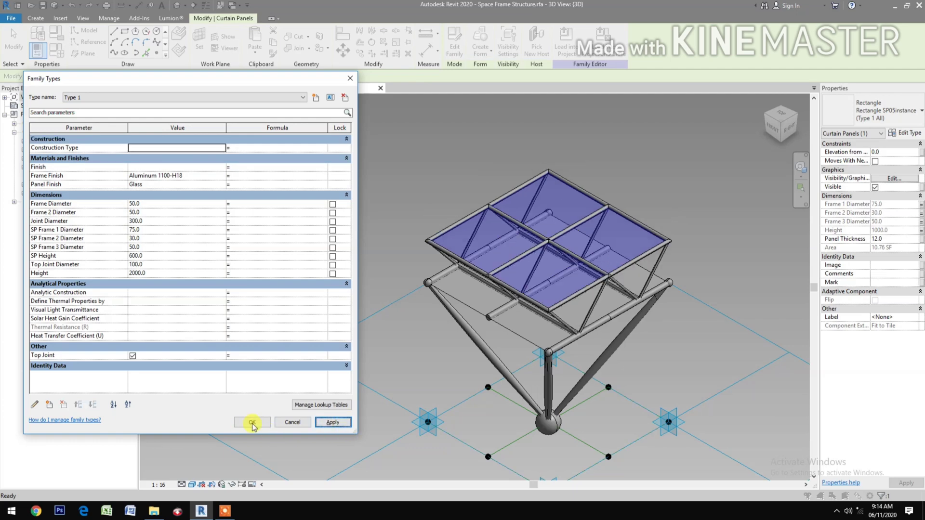
click(324, 403)
middle_drag(324, 403, 304, 395)
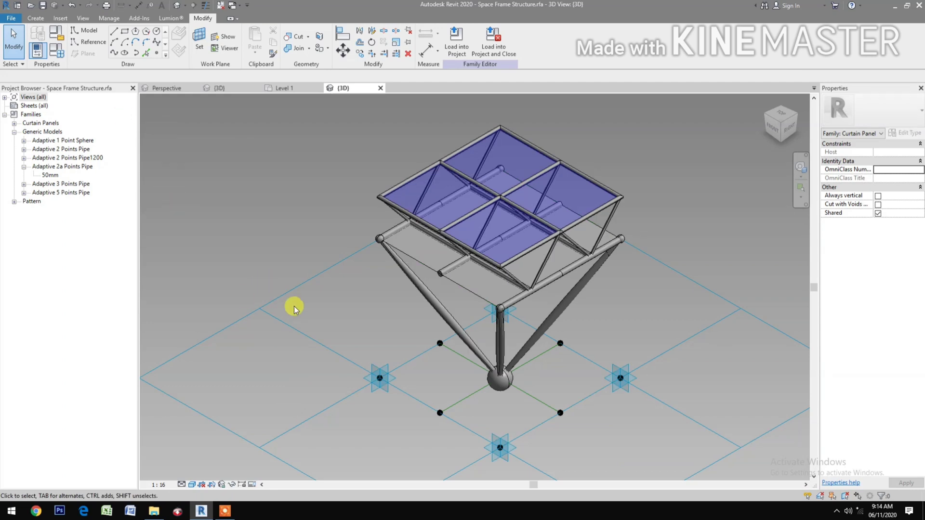
middle_drag(295, 308, 227, 331)
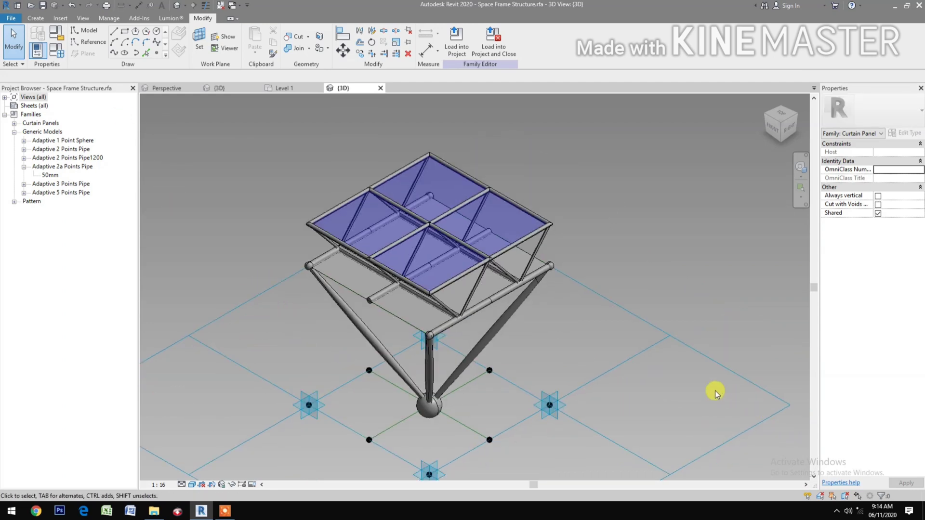
- Save the family, and start an in-place mass named Mass 2 in the Level 1 plan of the 025Design project
click(43, 6)
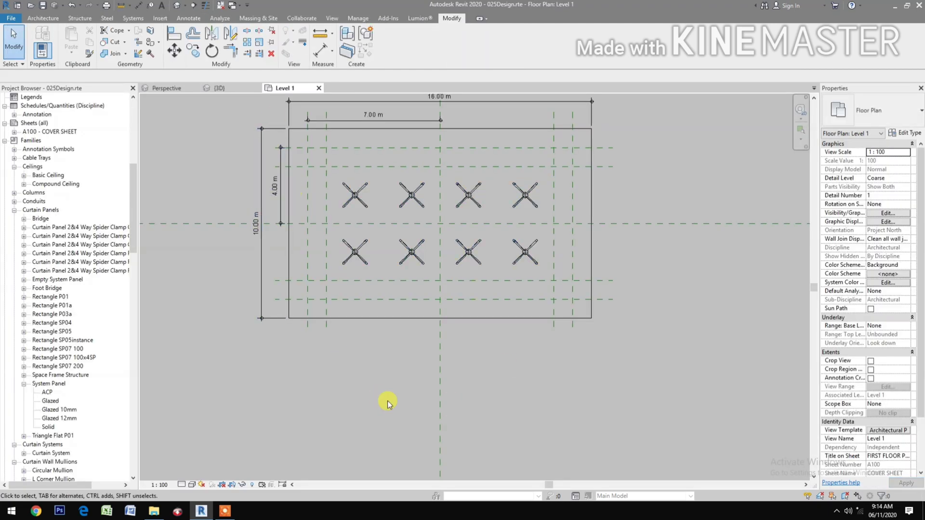
middle_drag(391, 406, 397, 412)
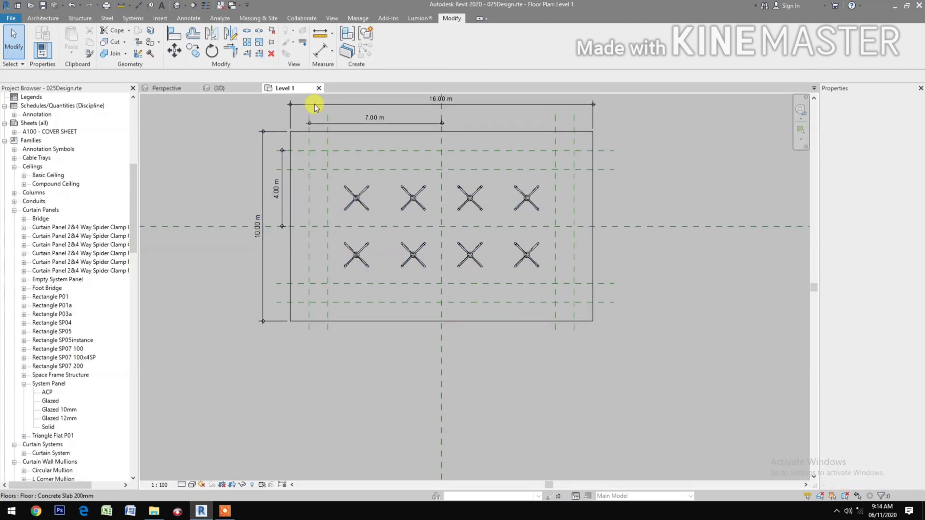
click(259, 18)
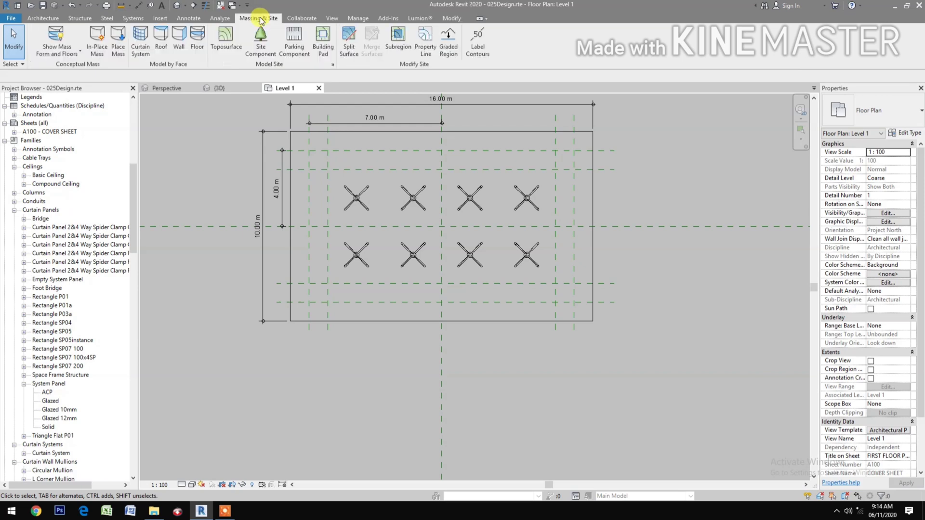
click(97, 41)
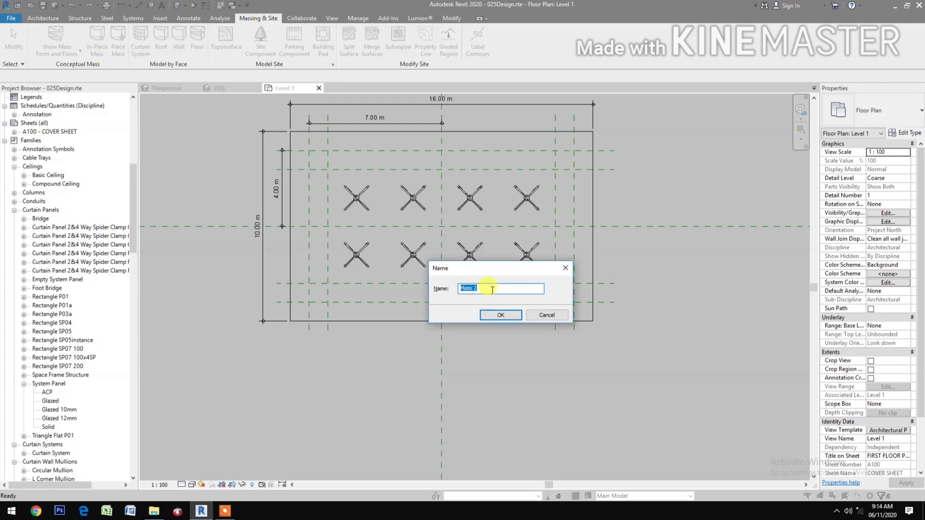
click(500, 315)
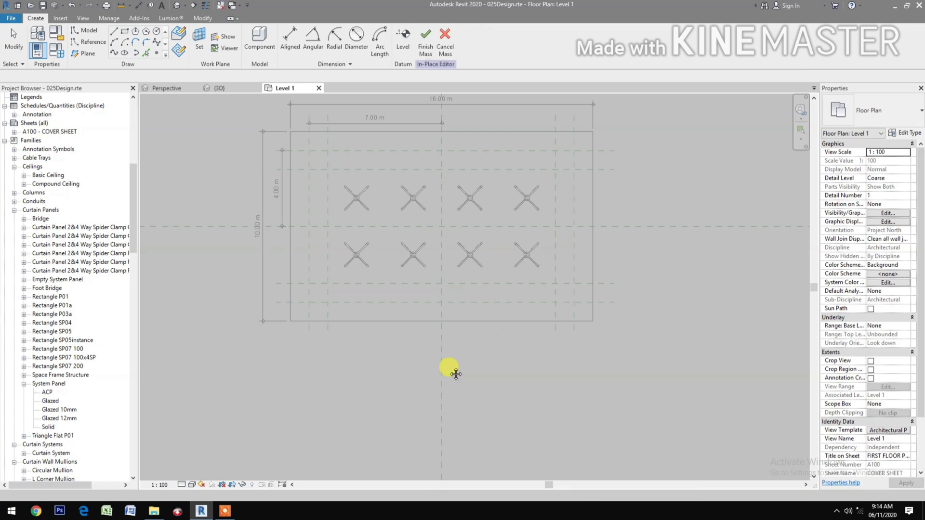
- Sketch a model-line rectangle about 8.9 m by 4.2 m below the floor slab and finish the mass
middle_drag(448, 368, 461, 325)
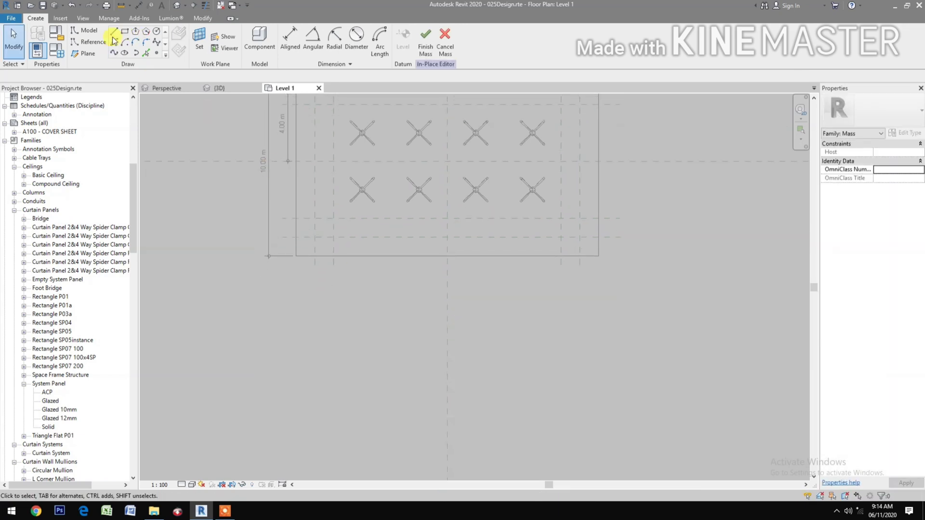
click(125, 31)
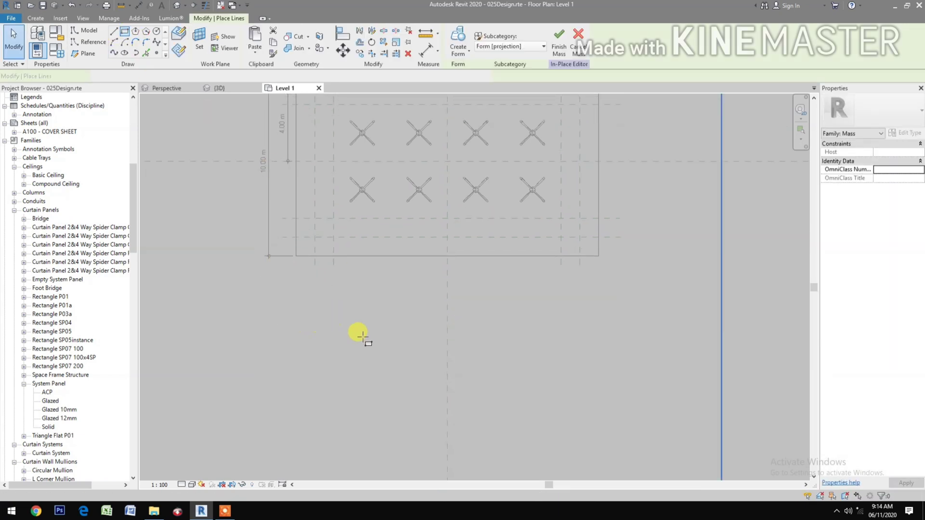
click(387, 288)
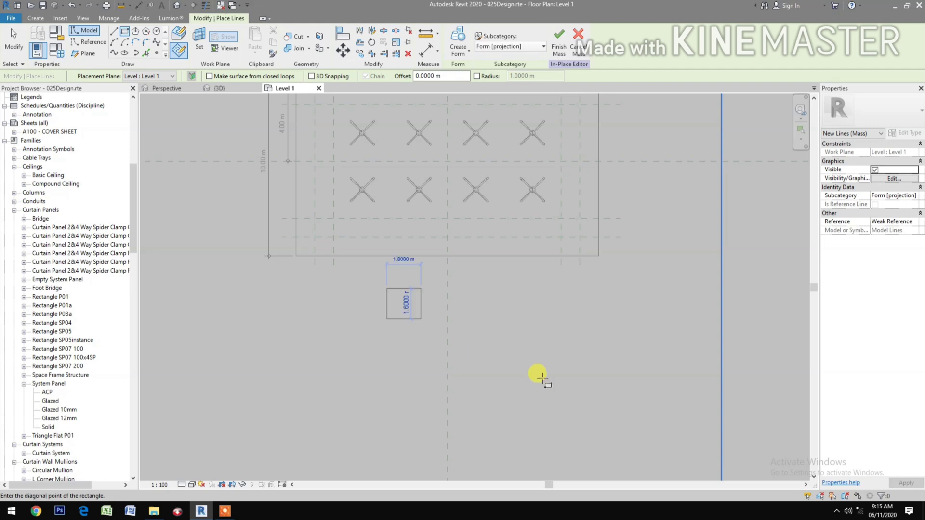
click(555, 368)
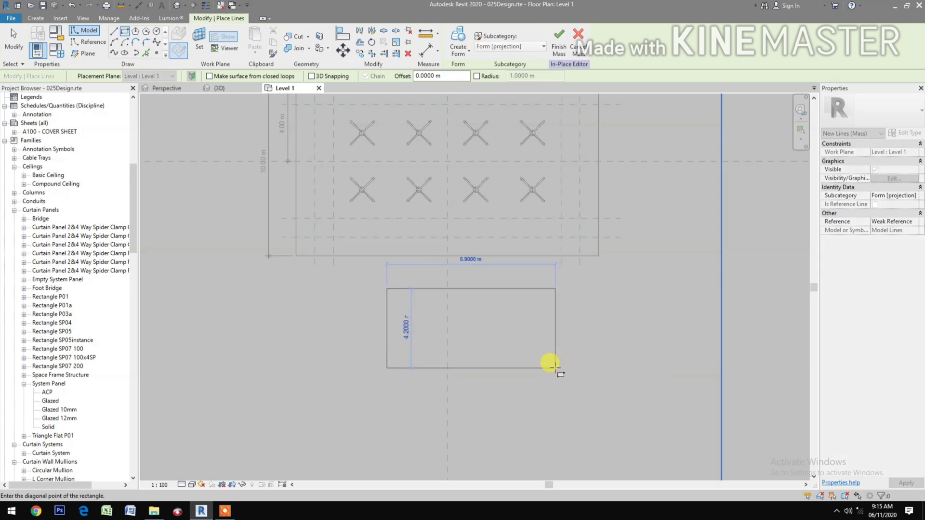
click(559, 39)
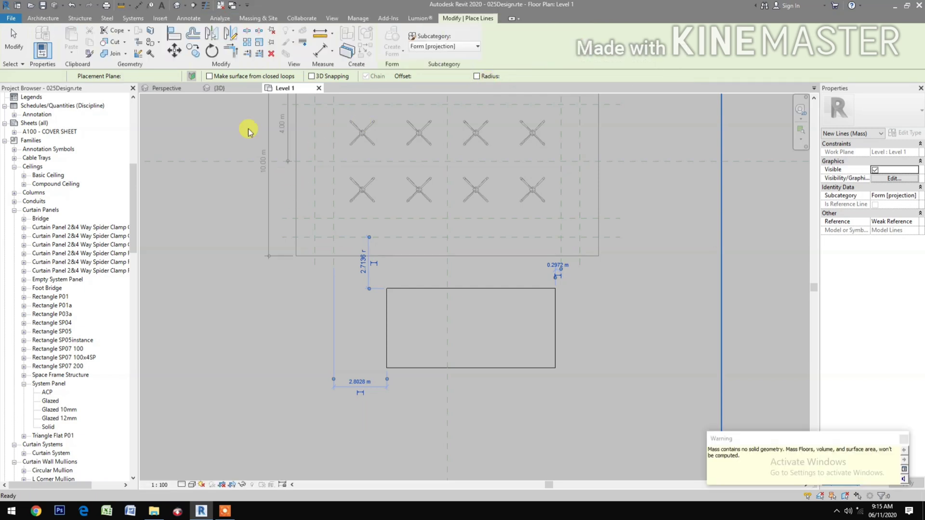
- Reopen the rectangular mass for in-place editing in the 3D view and create a solid form from its rectangle
click(227, 87)
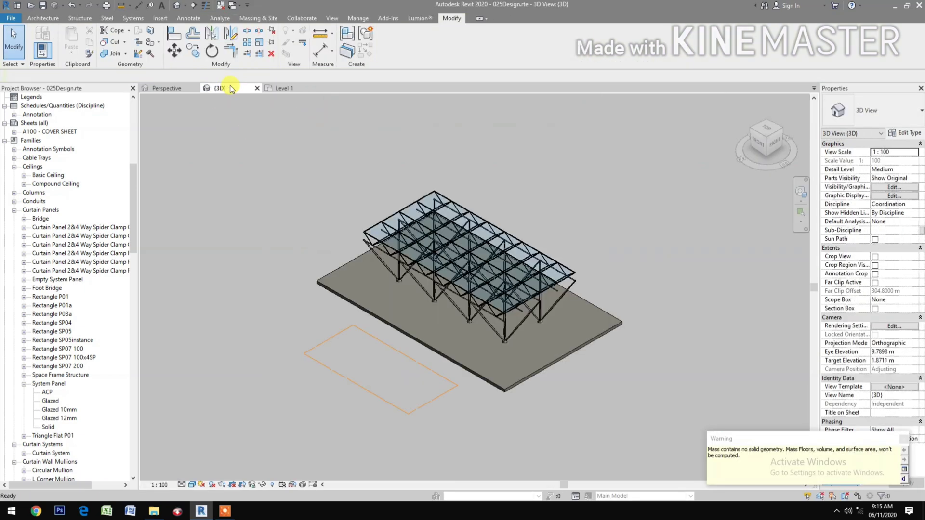
click(443, 395)
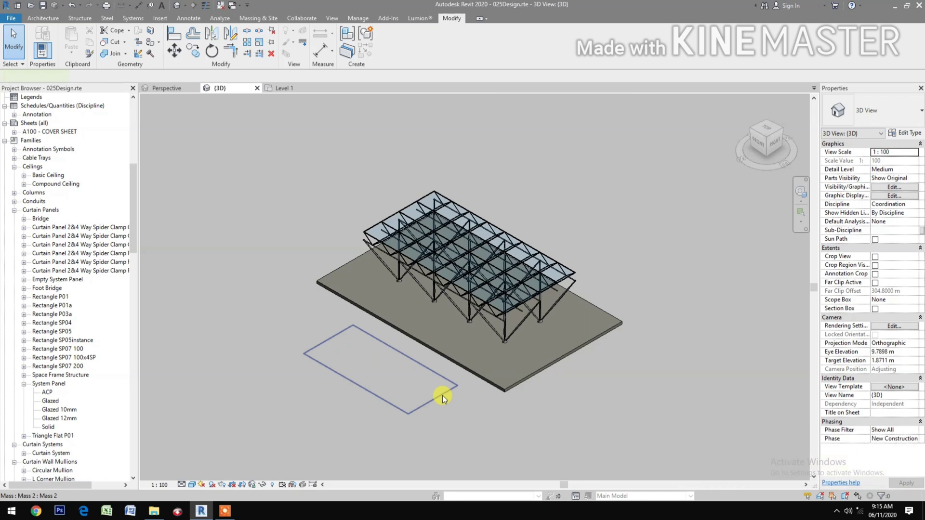
click(385, 39)
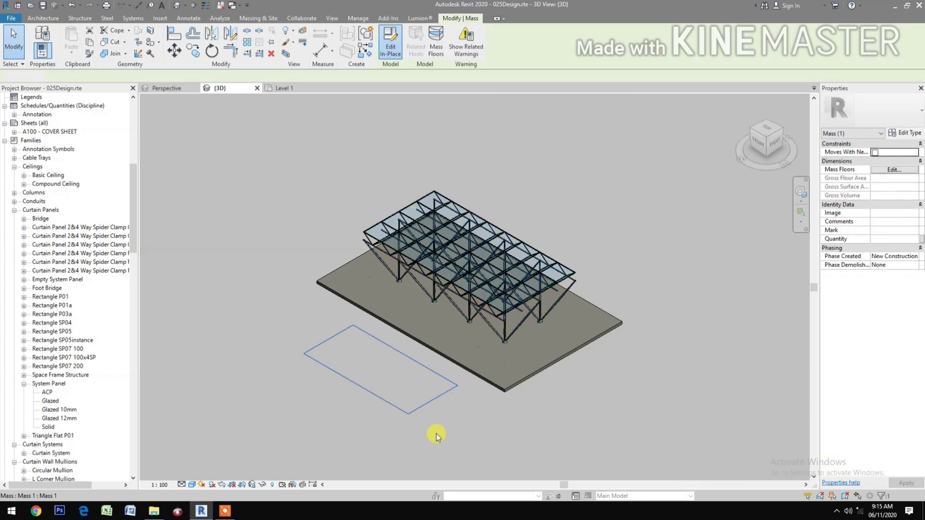
click(390, 404)
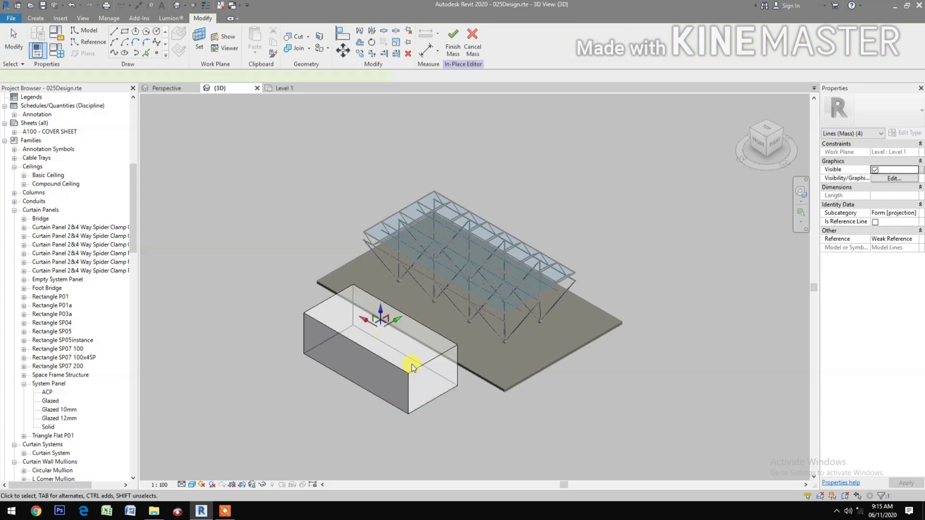
- Delete the top face of the solid form to reduce it to a flat surface
click(411, 363)
key(Escape)
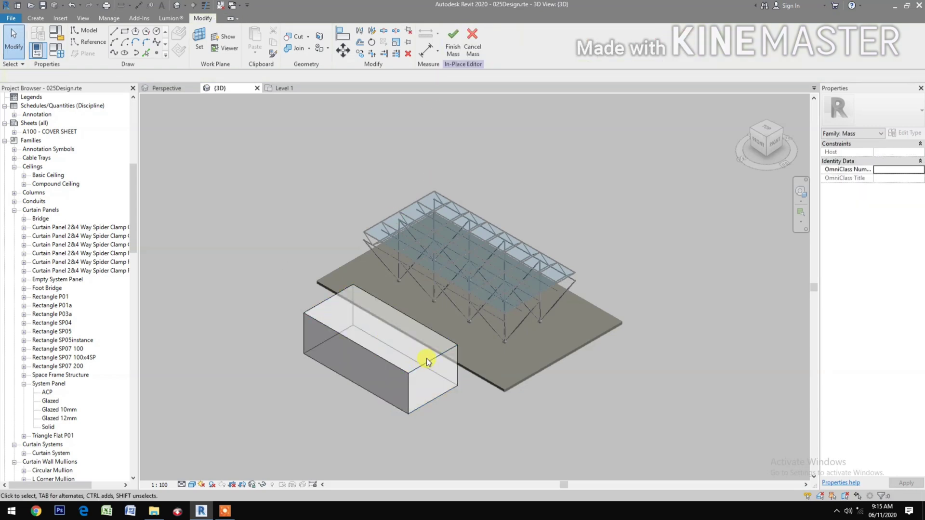
click(433, 334)
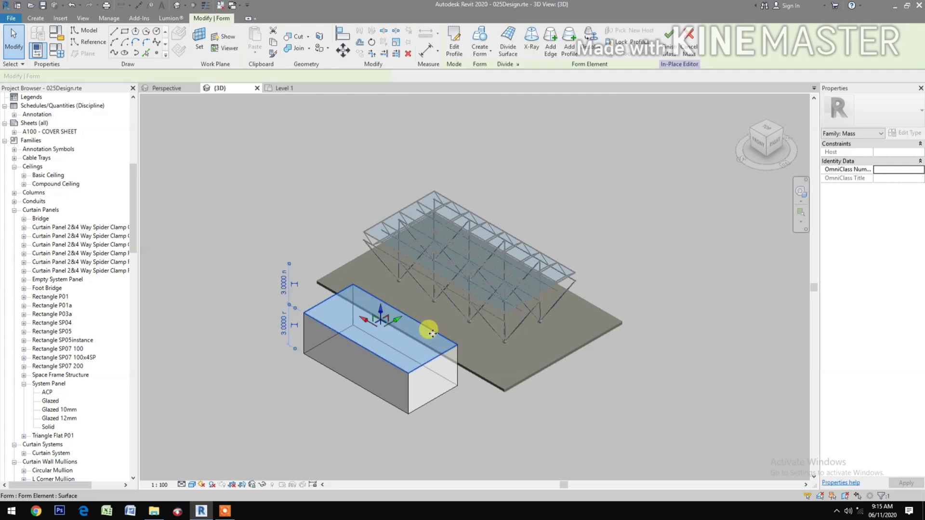
key(Delete)
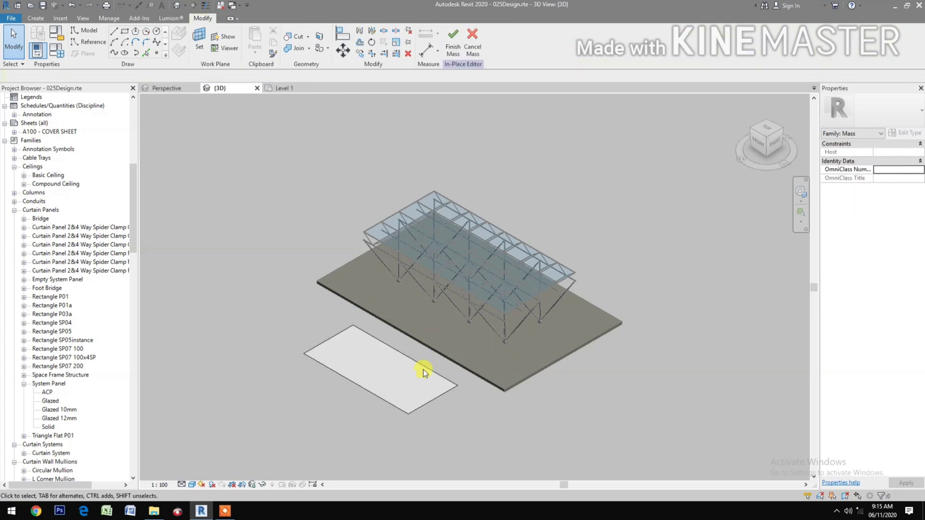
- Divide the flat rectangular surface, with a U grid number of 4 and a V grid number of 2
click(426, 401)
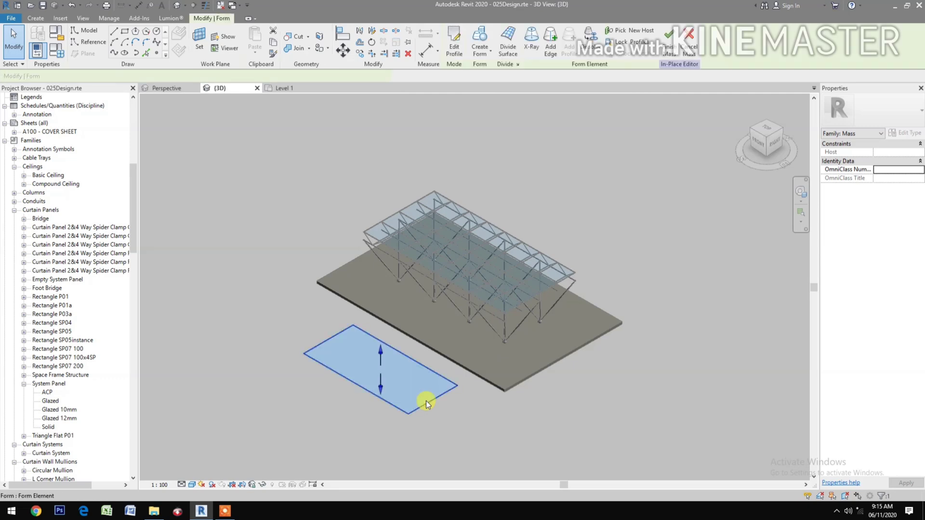
key(d)
key(s)
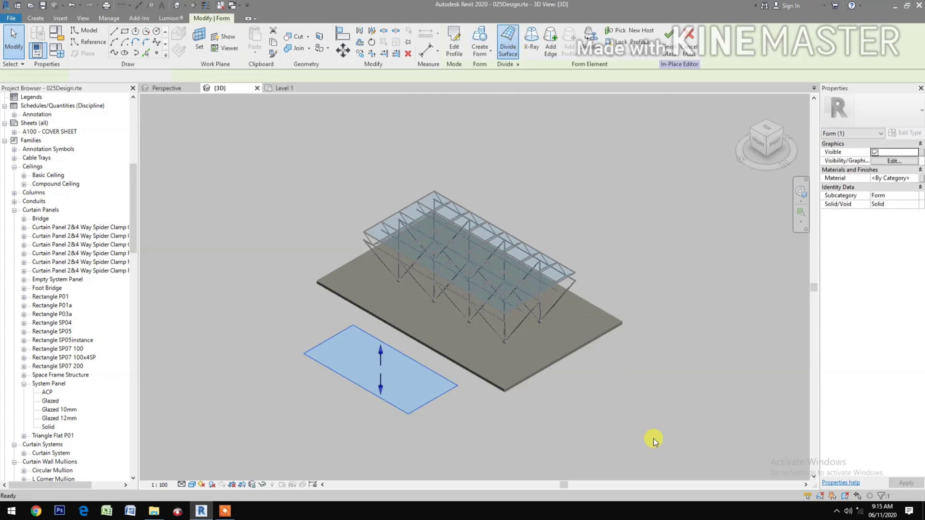
click(886, 187)
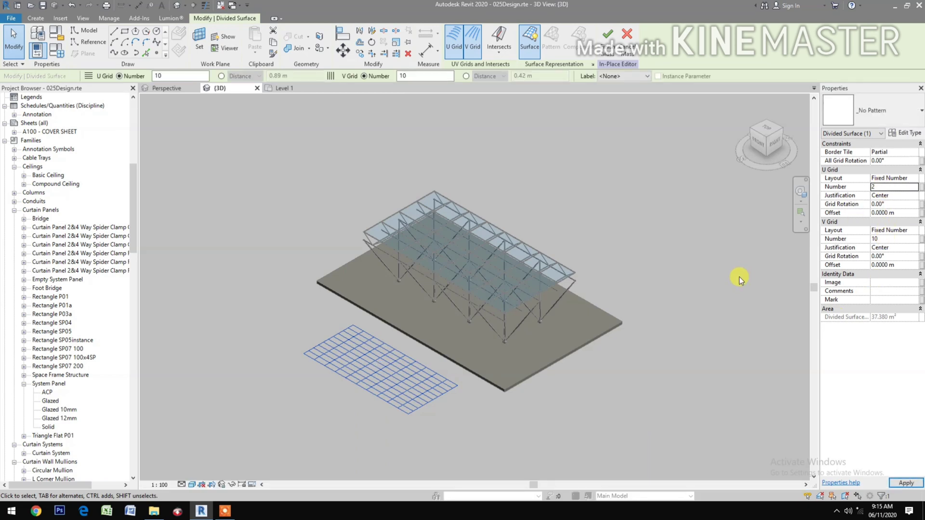
click(892, 239)
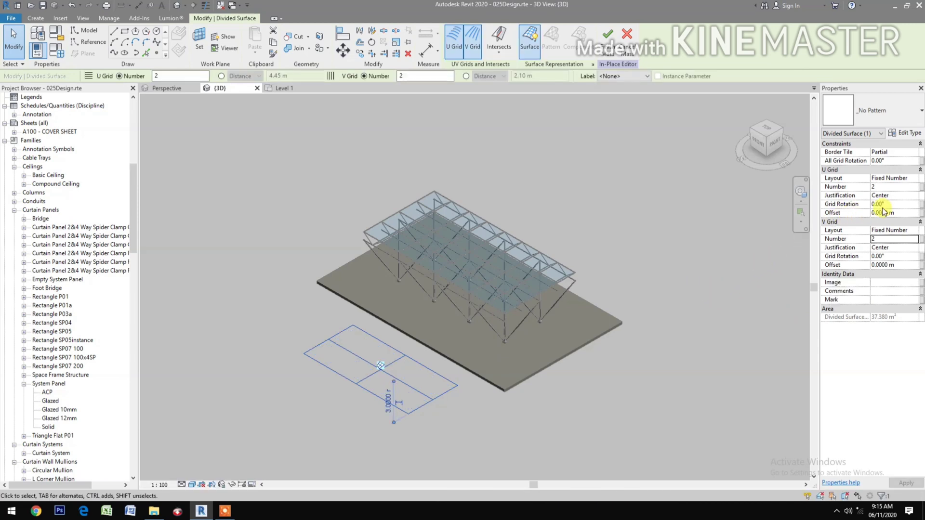
click(891, 185)
text(4)
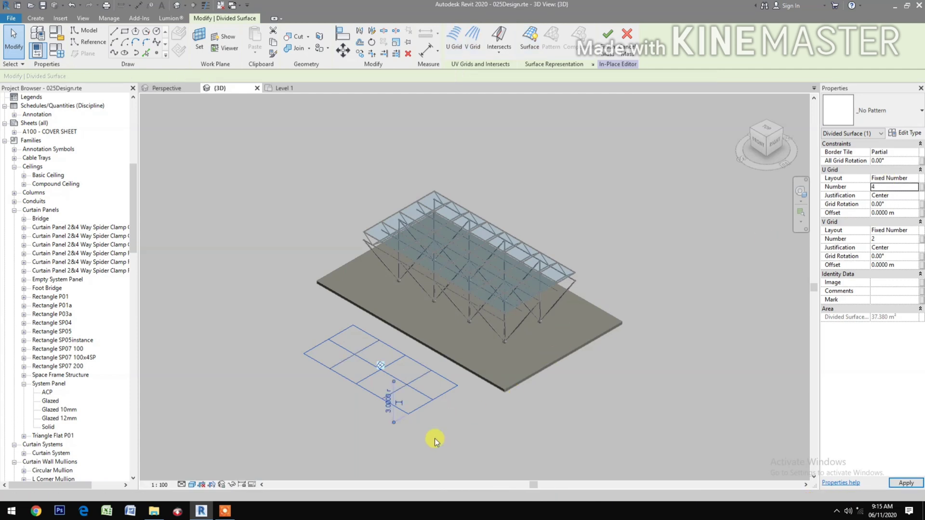
- Apply the Rectangle Space Frame Structure (Type 1) panel to the divided surface and turn on Component Flip
scroll(429, 437, up, 2)
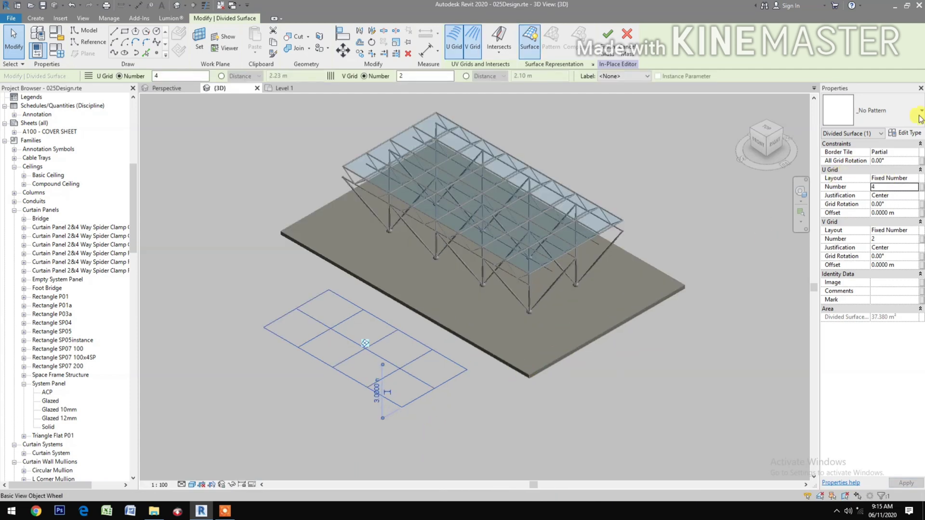
click(896, 114)
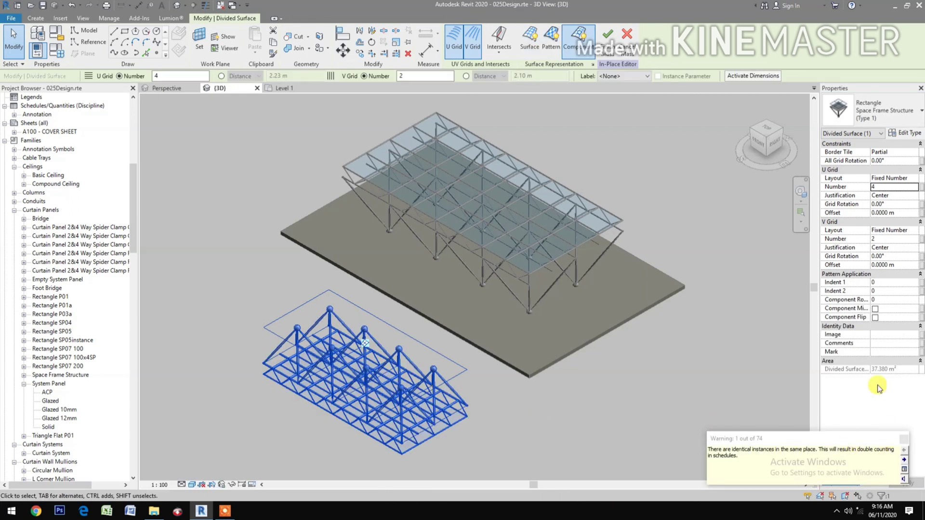
click(875, 320)
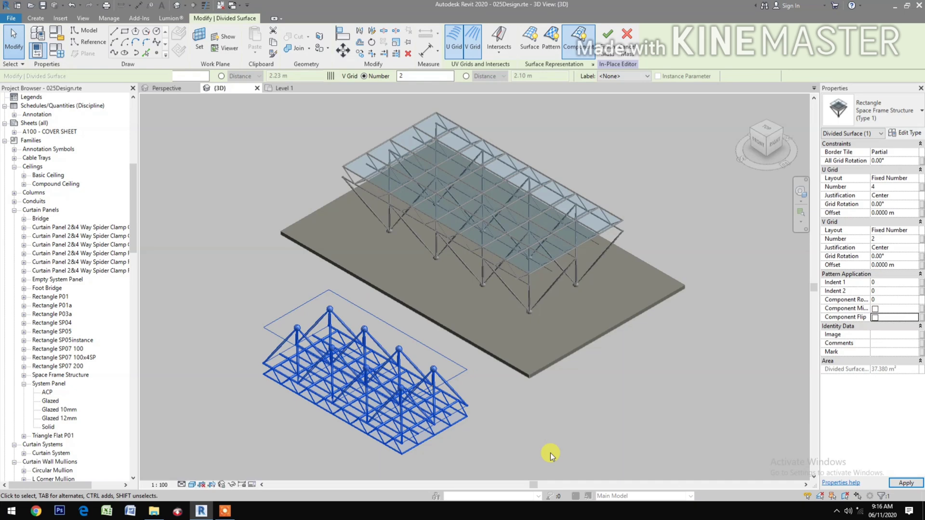
scroll(429, 409, up, 2)
scroll(483, 427, up, 3)
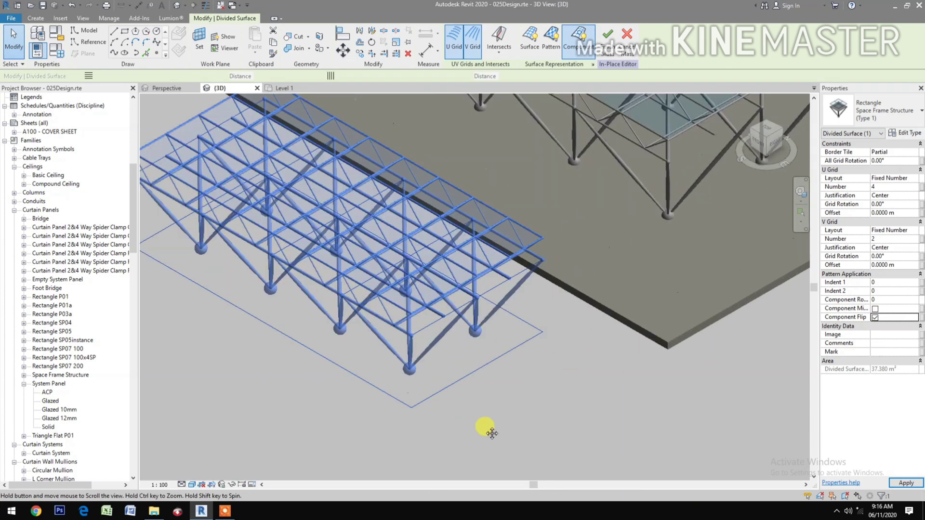
click(645, 438)
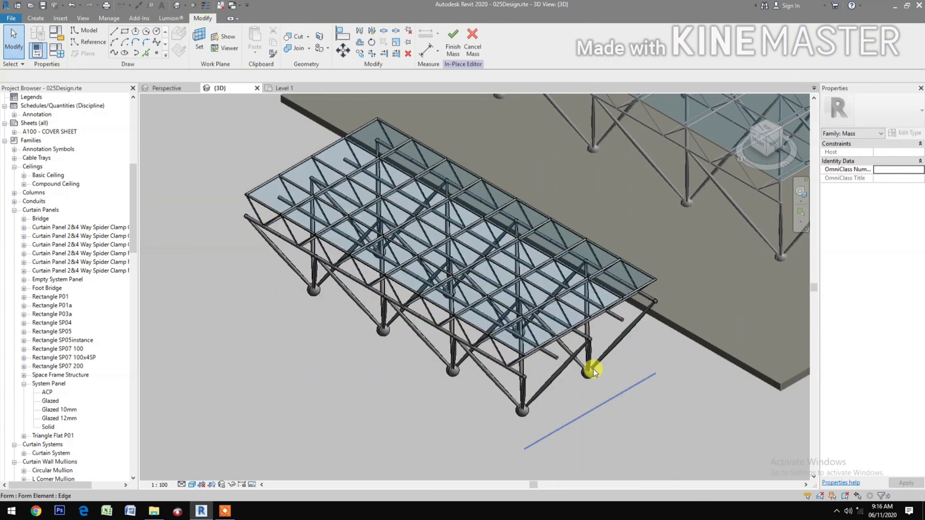
- Set the Height type parameter of the Space Frame Structure corner panel to 3 m and apply it
click(631, 397)
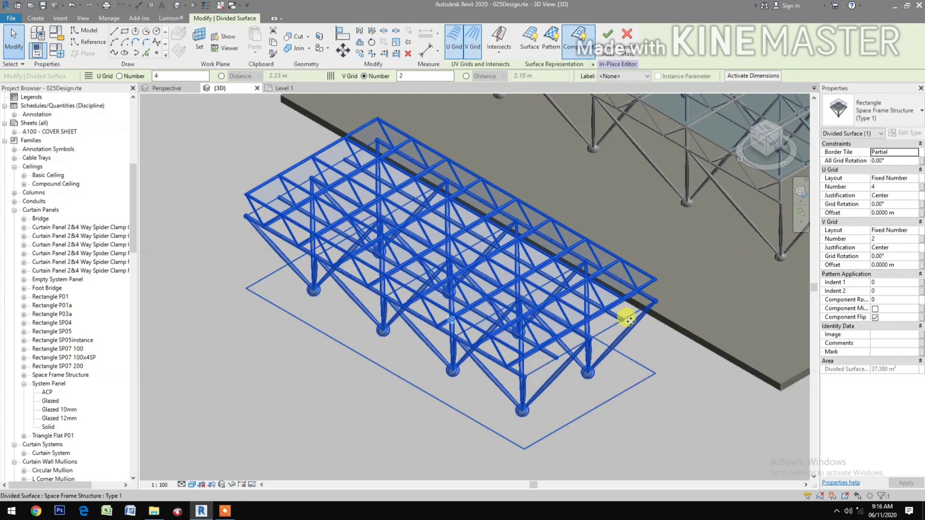
key(Tab)
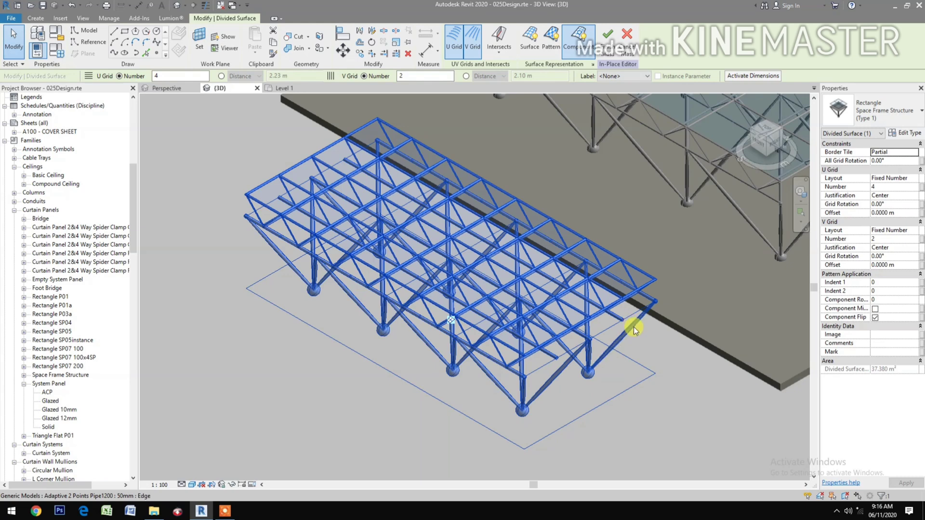
click(623, 292)
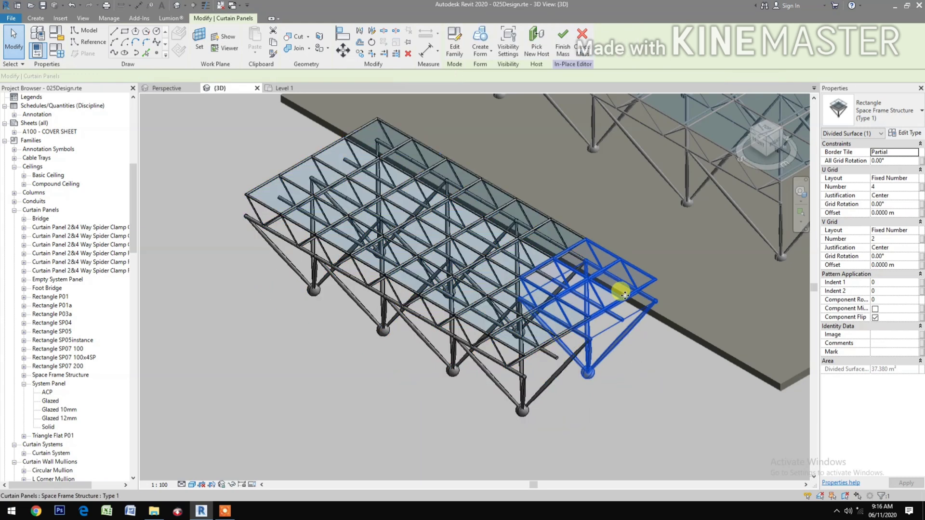
click(908, 133)
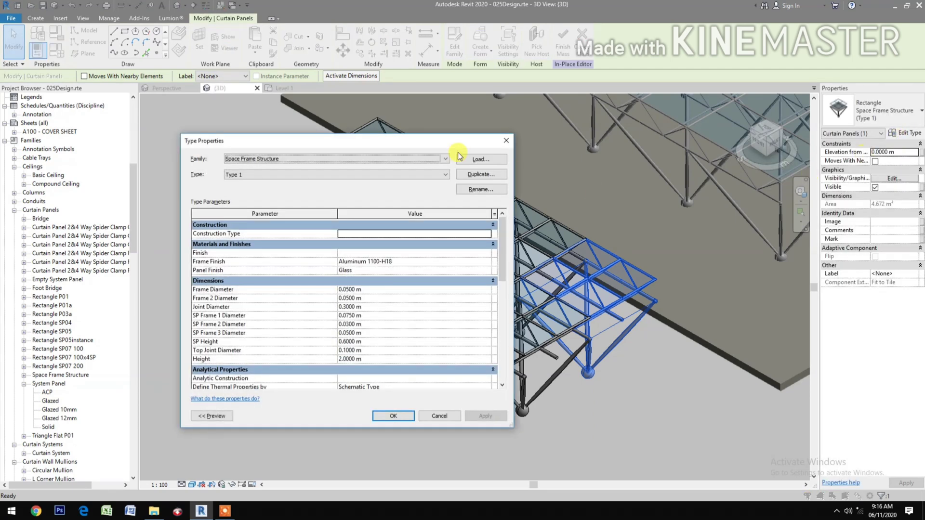
drag(442, 145, 302, 117)
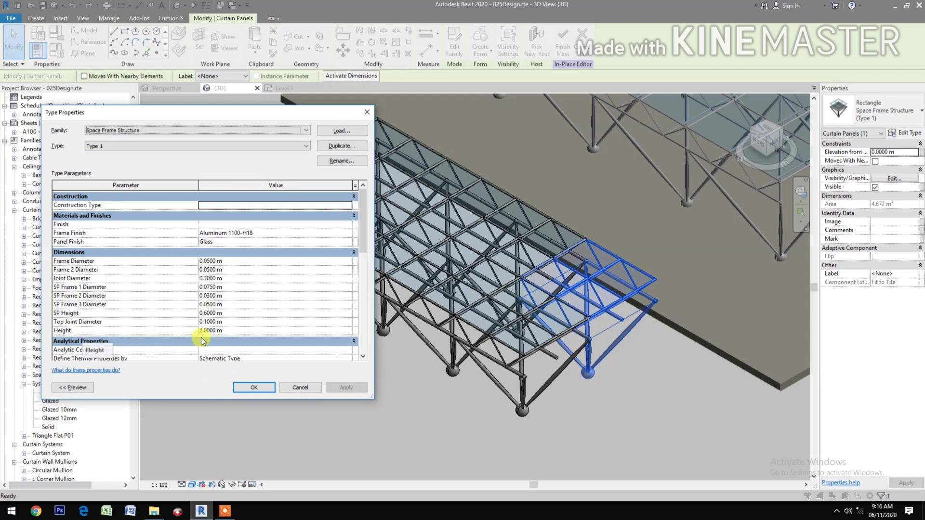
click(237, 331)
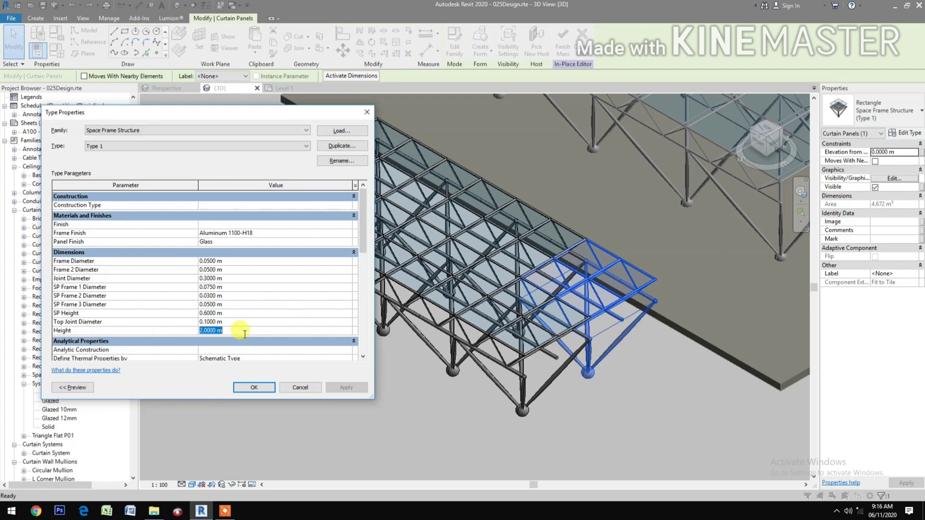
text(3)
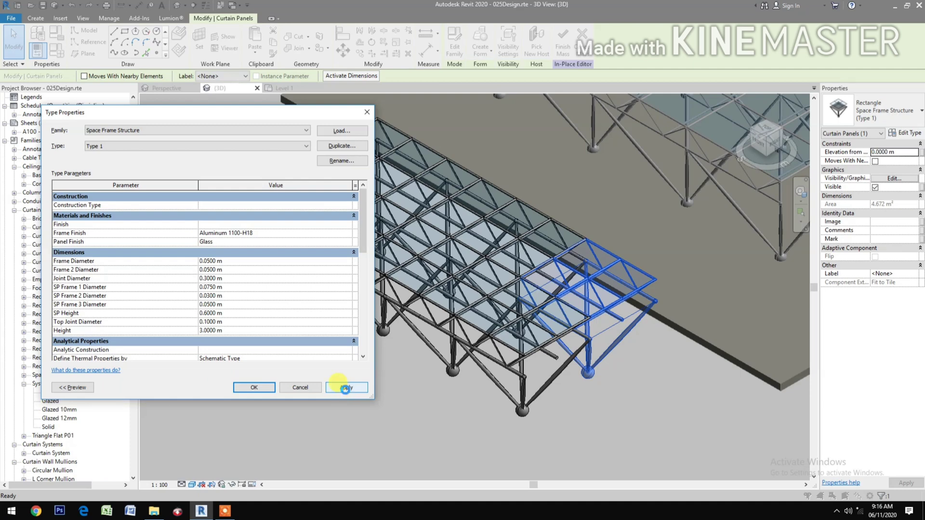
click(345, 388)
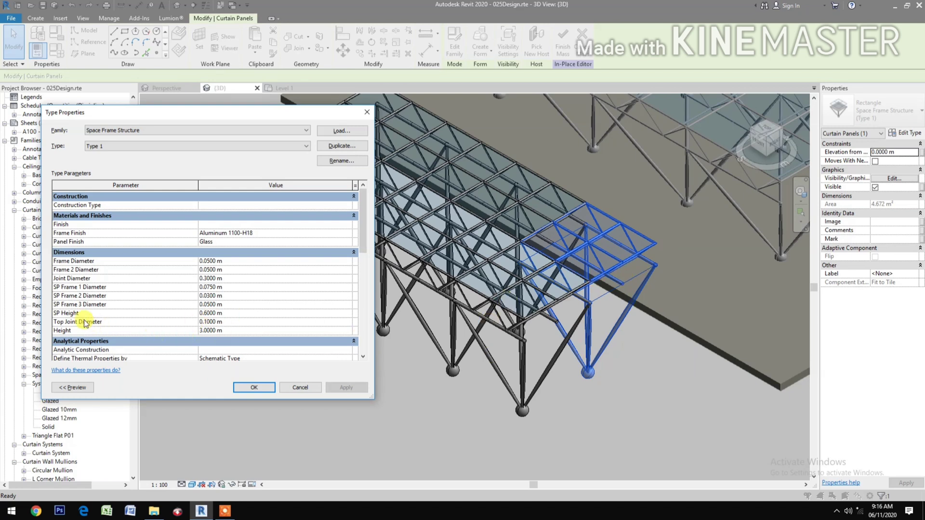
- Set the panel type's SP Height to 0.4 m and SP Frame 1 Diameter to 0.1 m, and accept the changes
click(244, 314)
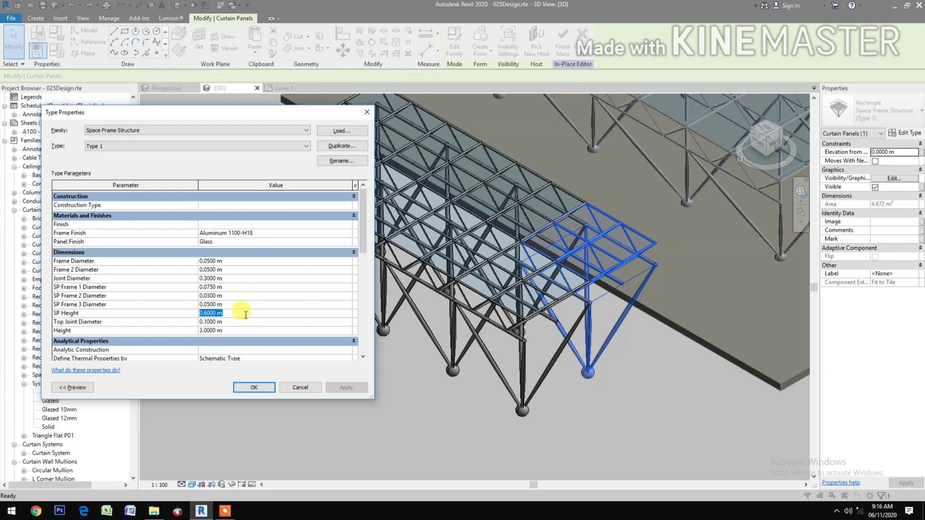
text(.4)
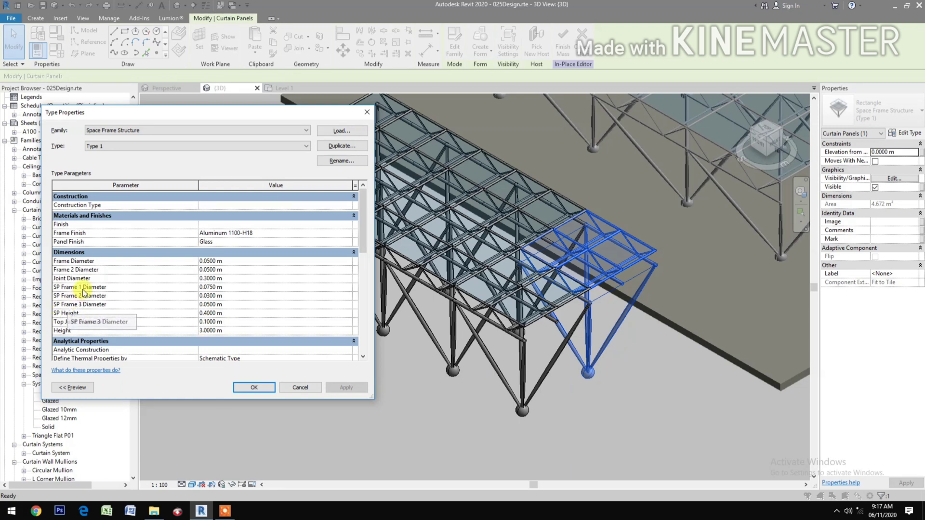
click(247, 287)
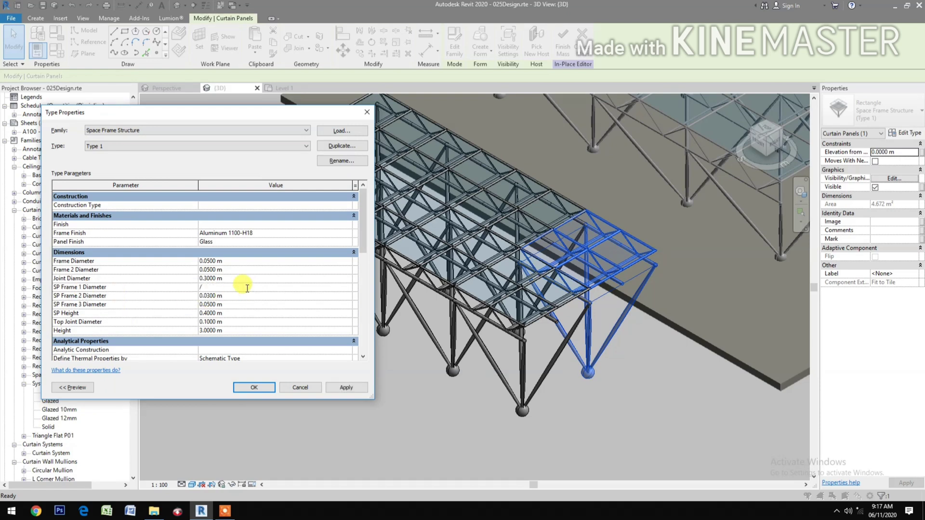
text(.1)
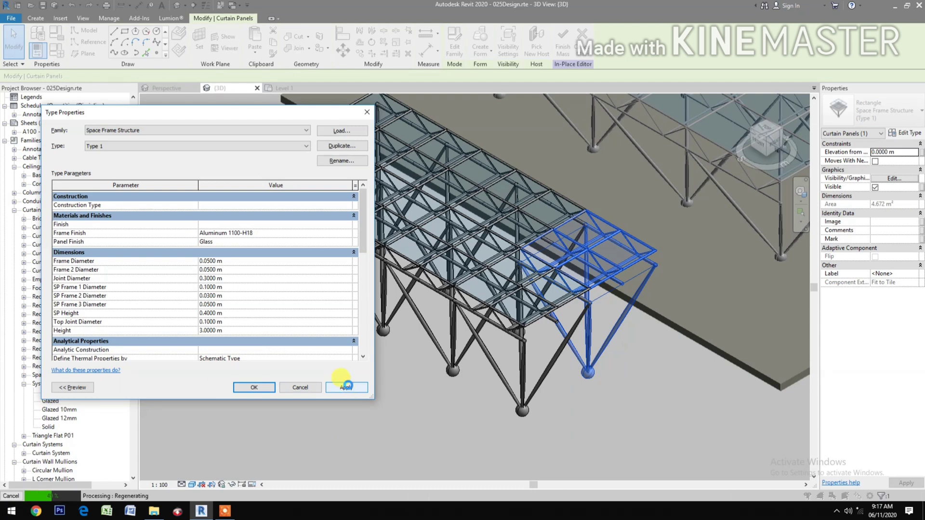
click(251, 387)
click(287, 273)
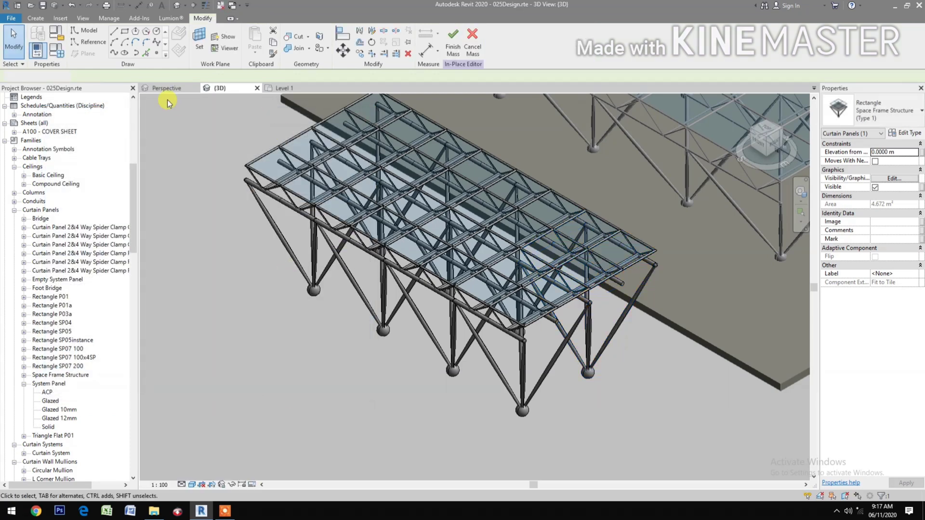
- Check the structure in the Perspective view and, back in the 3D view, set the corner panel type's SP Height to 1 m
click(166, 88)
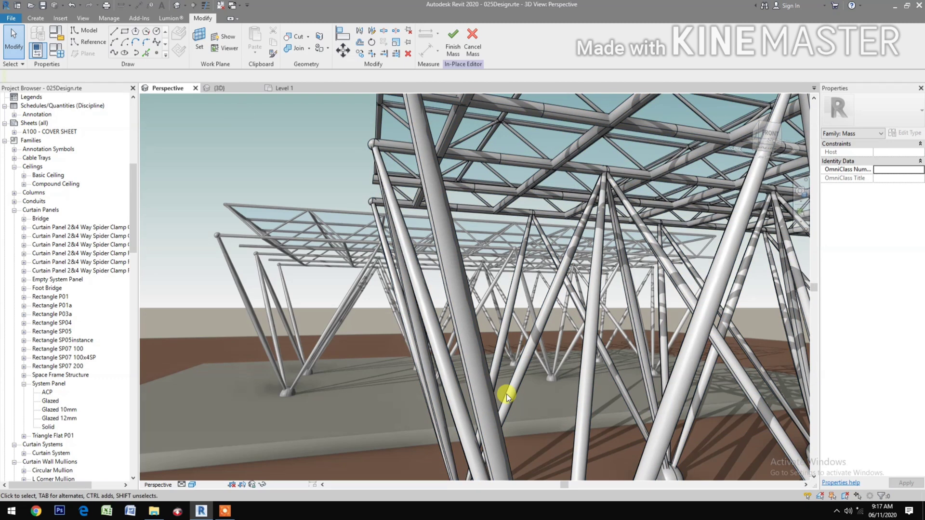
click(219, 89)
middle_drag(599, 449, 562, 444)
middle_drag(415, 444, 449, 466)
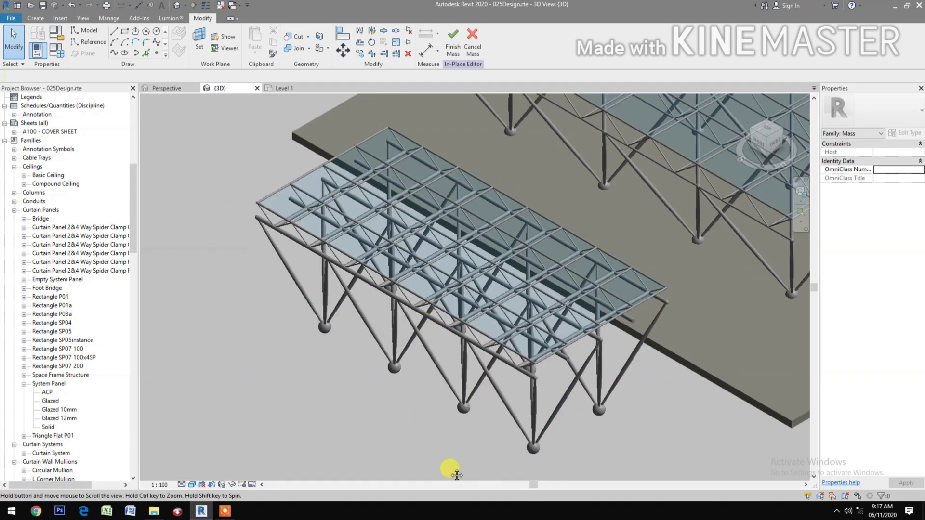
click(625, 380)
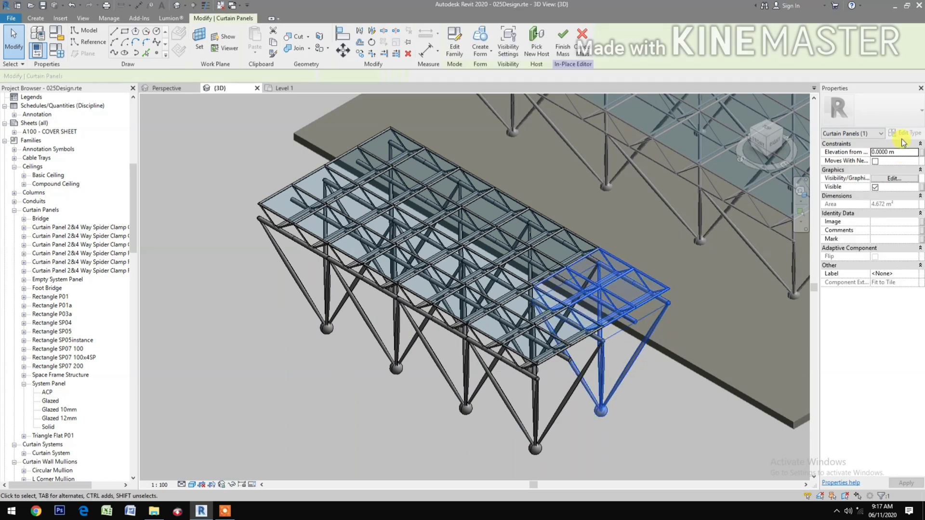
click(905, 134)
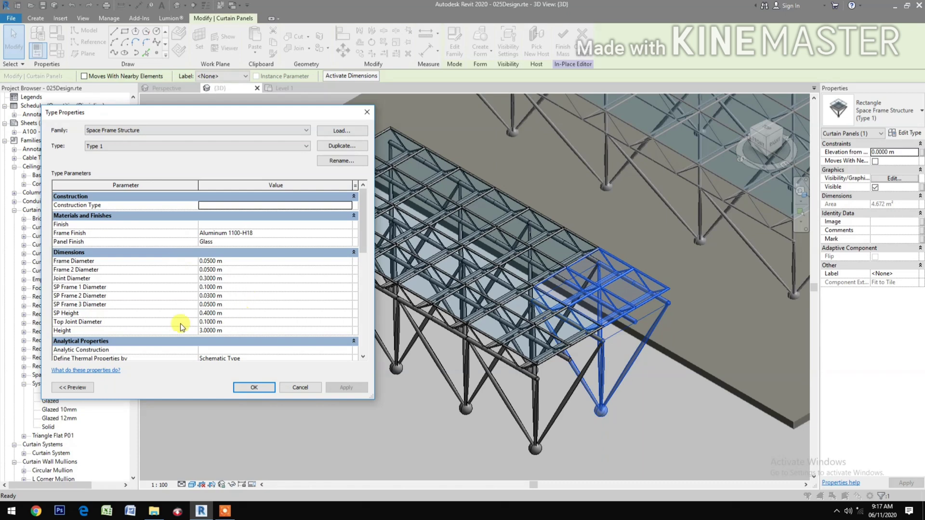
click(270, 313)
text(1.)
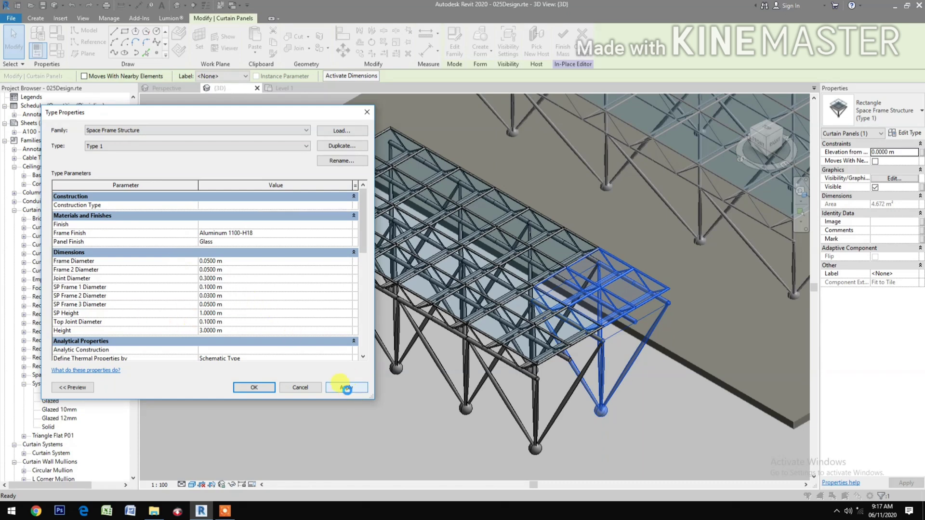
click(347, 388)
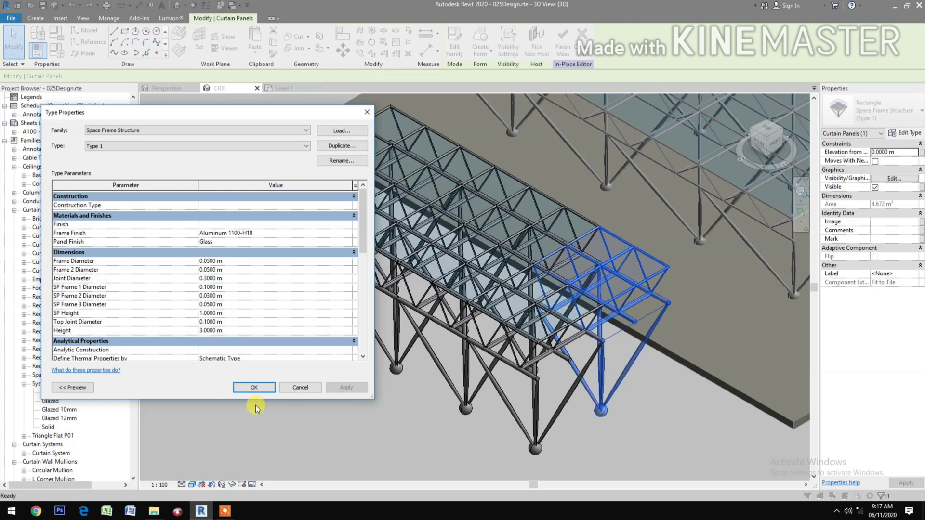
click(254, 388)
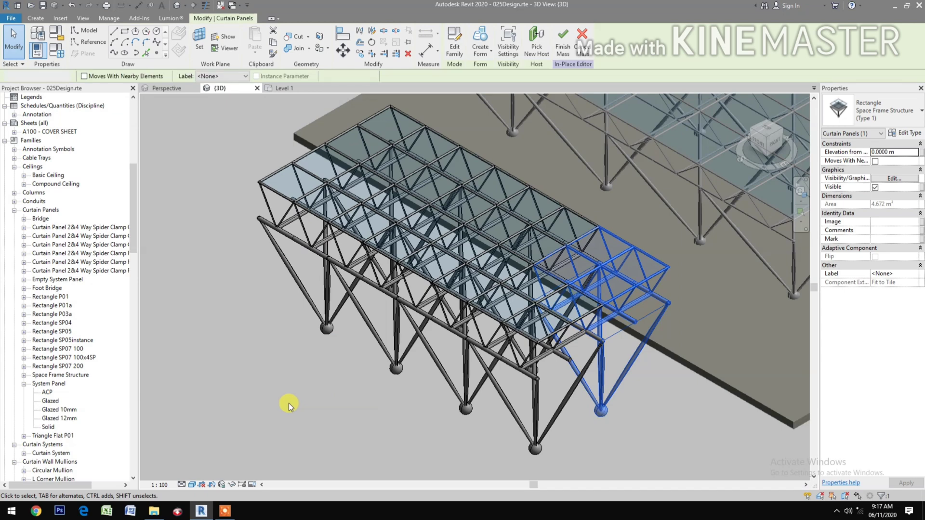
click(332, 417)
middle_drag(333, 417, 351, 415)
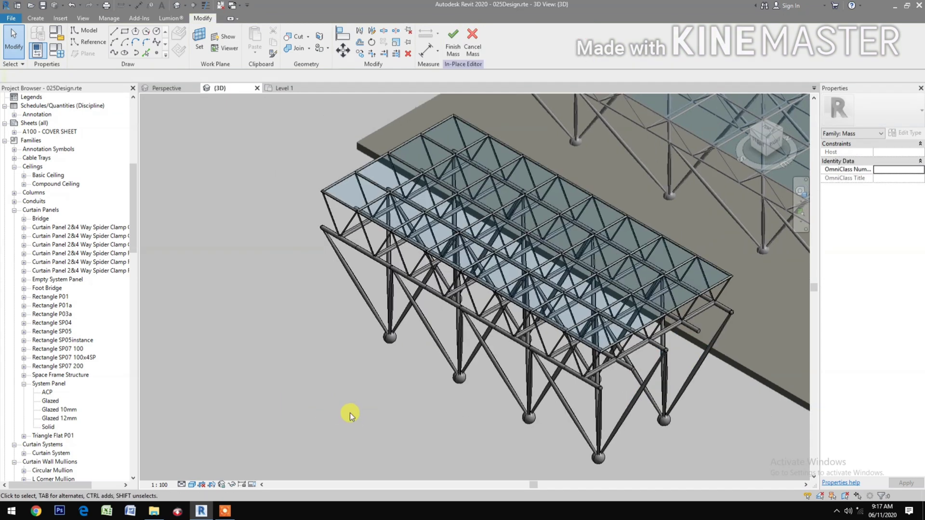